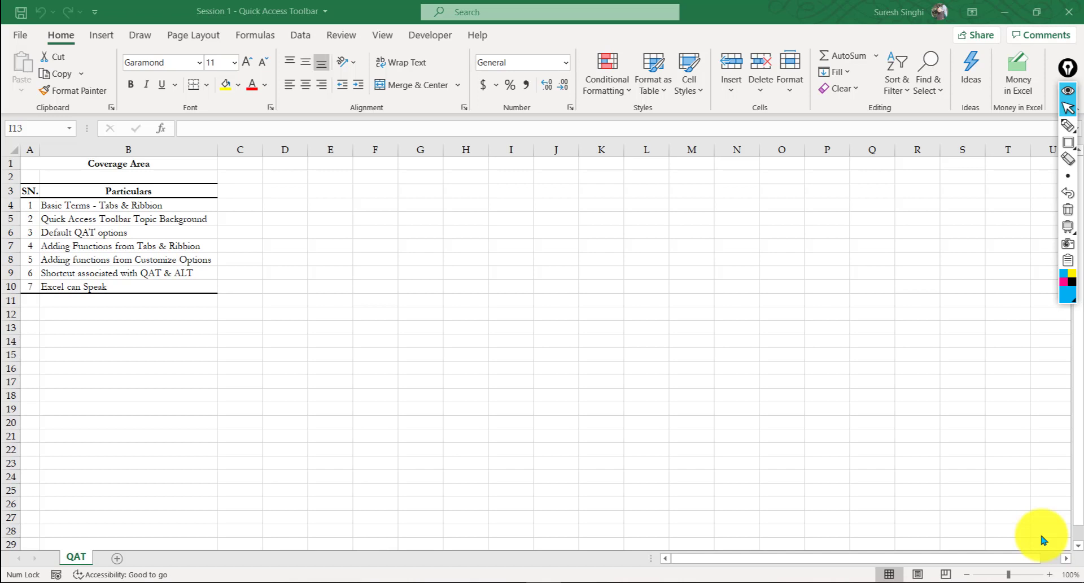
# Outline the workbook title and the Quick Access Toolbar with rectangle annotations
pyautogui.hotkey('ctrl', 'shift', 'r')
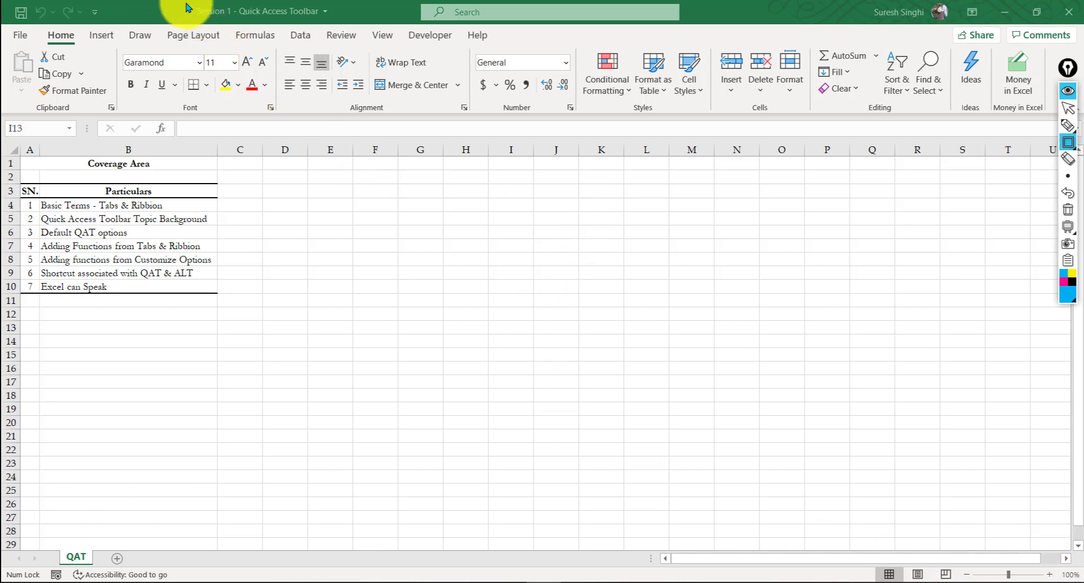
pyautogui.moveTo(186, 3); pyautogui.dragTo(338, 21)
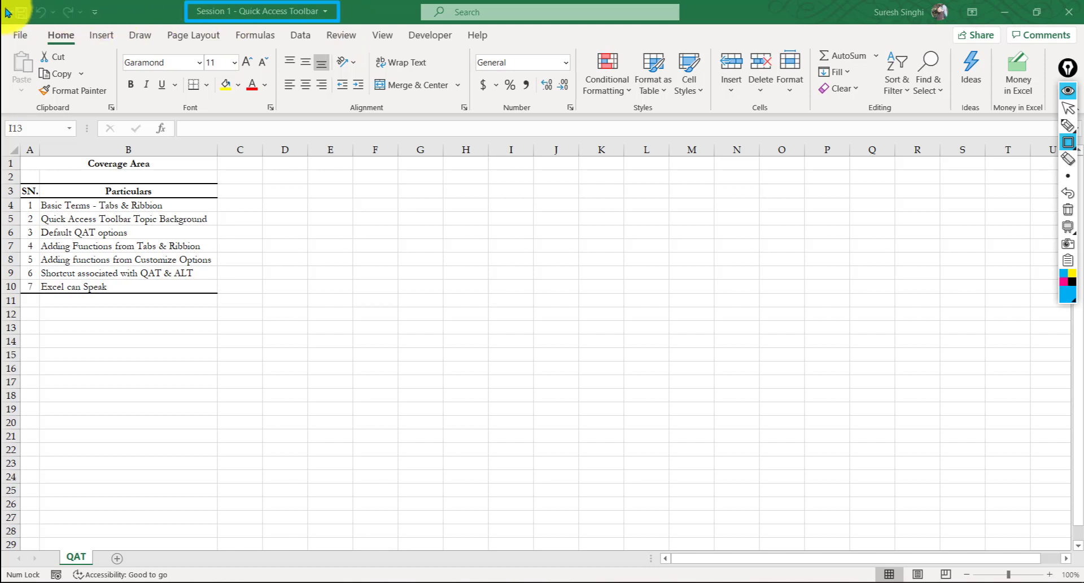
pyautogui.moveTo(9, 4); pyautogui.dragTo(110, 26)
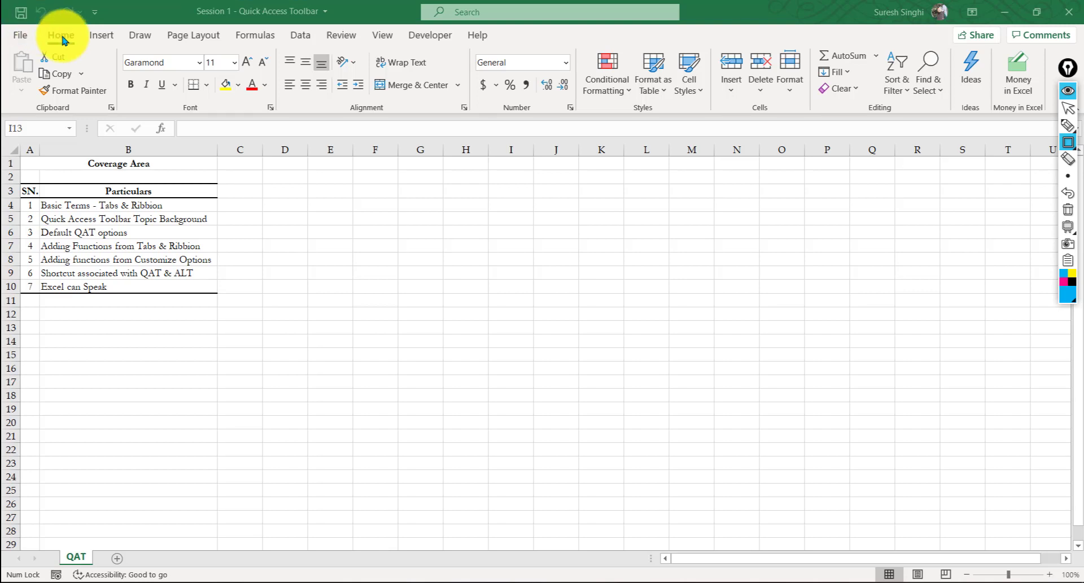
# Outline the row of ribbon tab names, the ribbon command area and the Home name with rectangles, and clear all annotations
pyautogui.moveTo(4, 24); pyautogui.dragTo(500, 45)
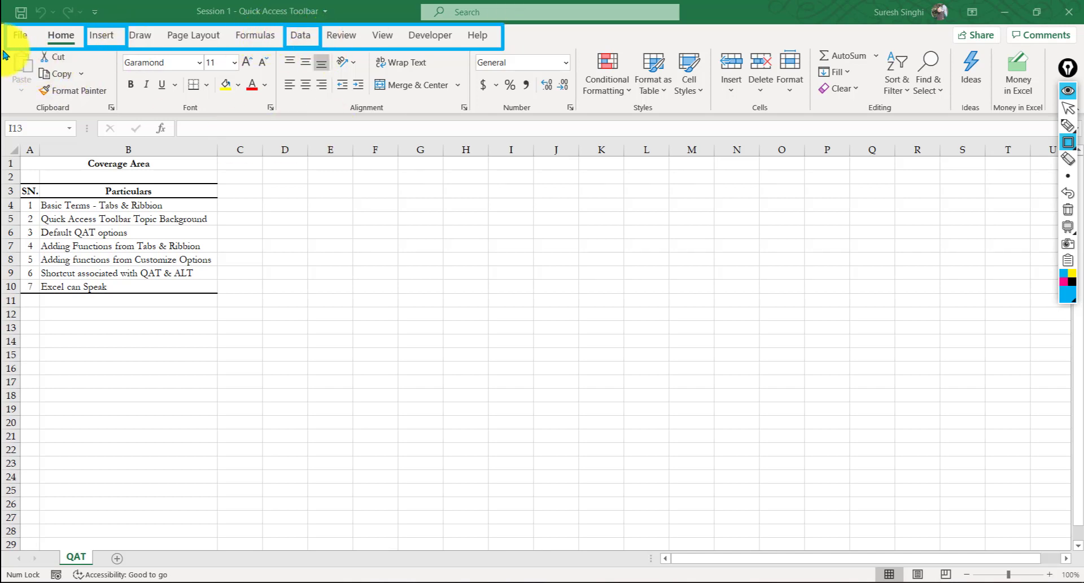
pyautogui.moveTo(4, 50); pyautogui.dragTo(338, 67)
pyautogui.moveTo(704, 50); pyautogui.dragTo(1051, 116)
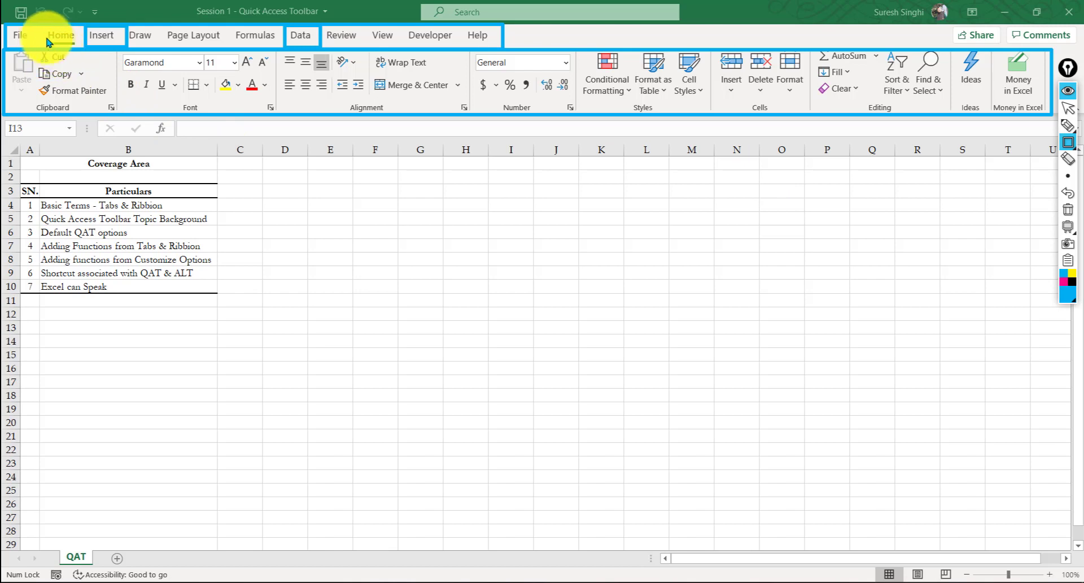
pyautogui.moveTo(37, 24); pyautogui.dragTo(87, 58)
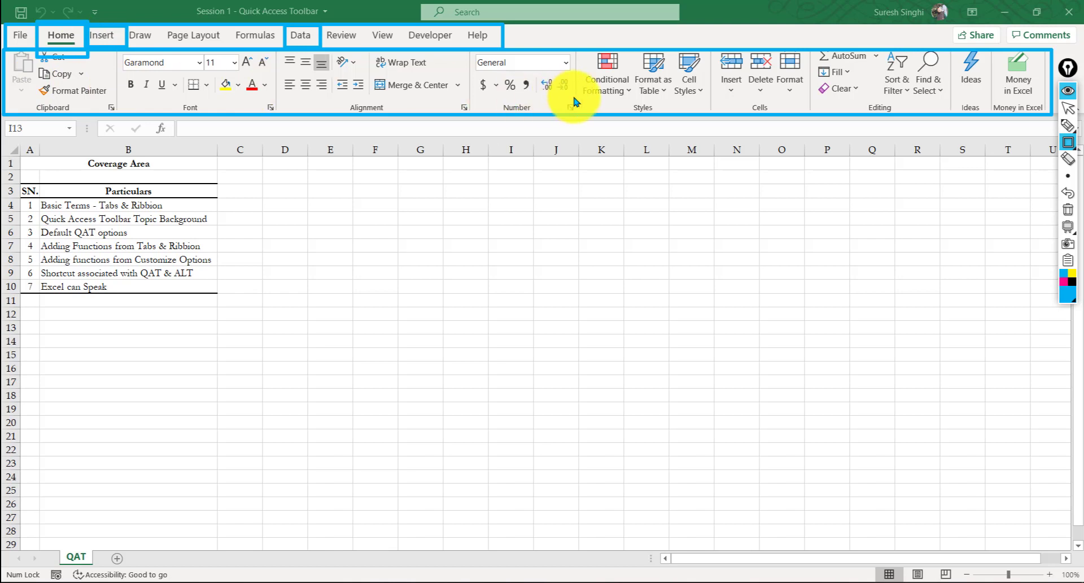
pyautogui.hotkey('ctrl', 'shift', '2')
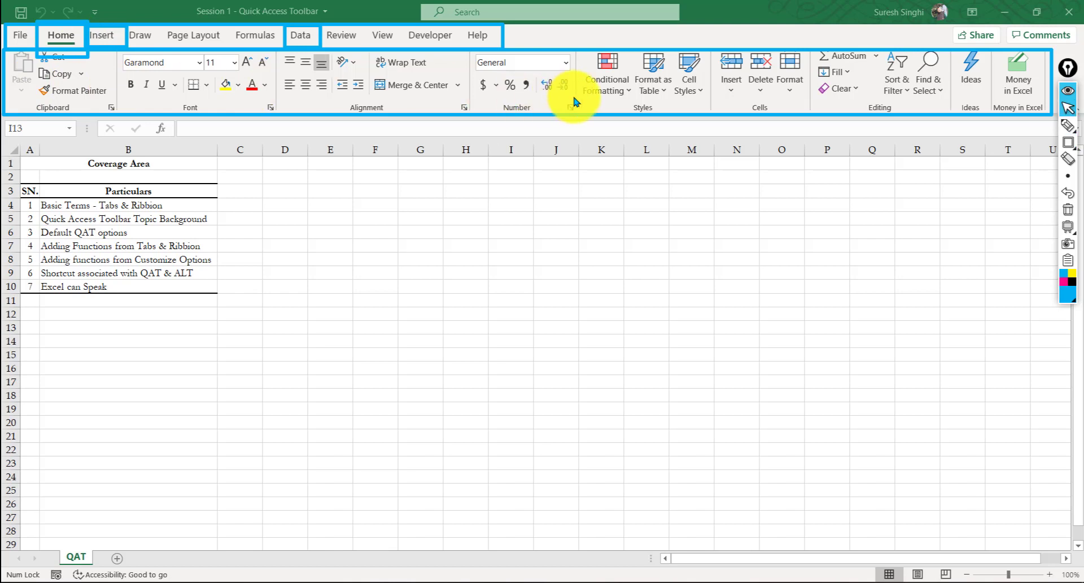
pyautogui.hotkey('ctrl', 'shift', '7')
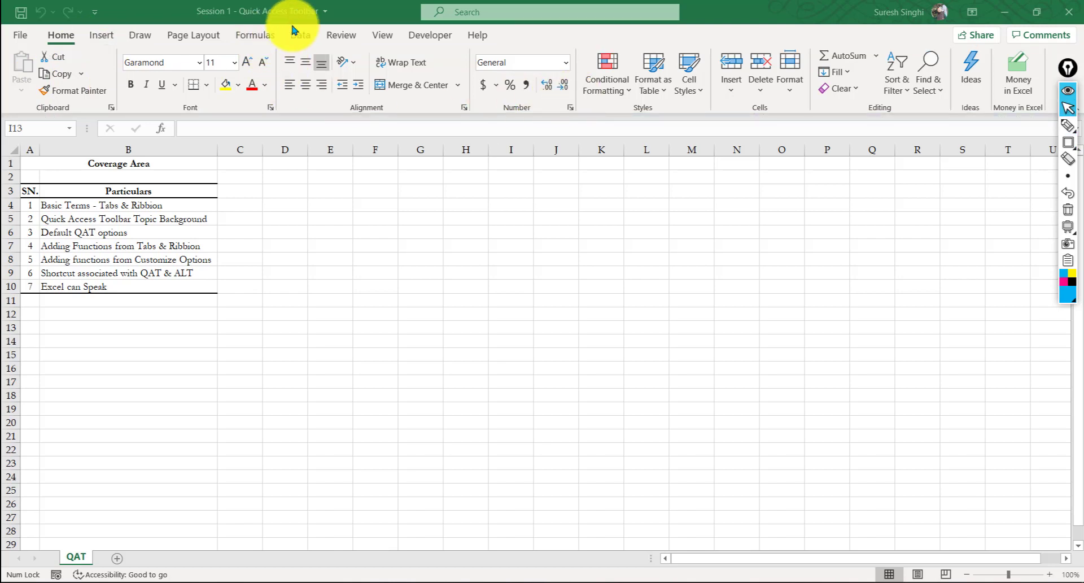
# Look through the Data, Draw and View commands on the ribbon and return to the Home commands
pyautogui.click(302, 36)
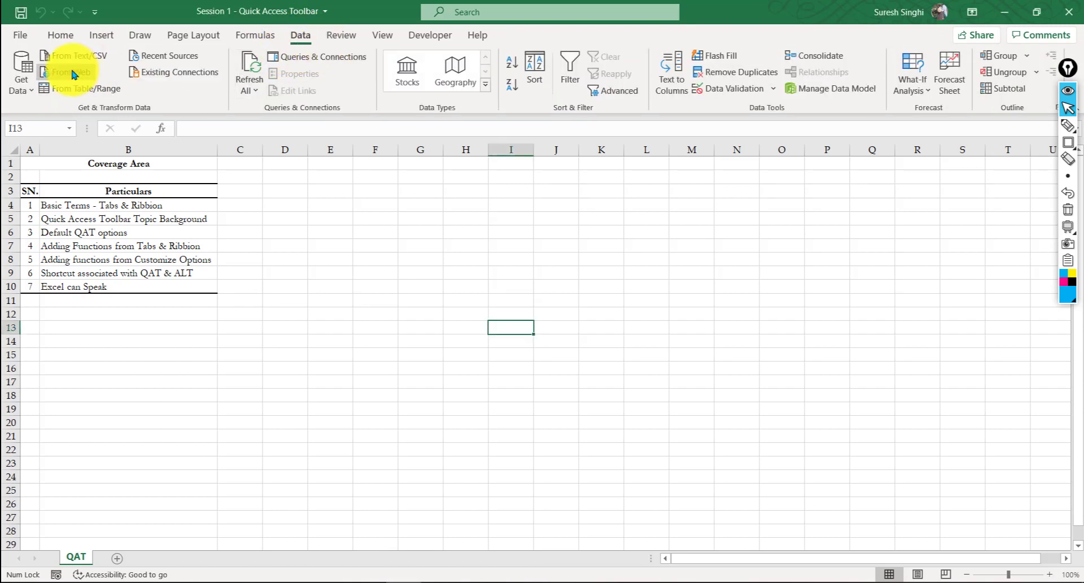
pyautogui.click(142, 35)
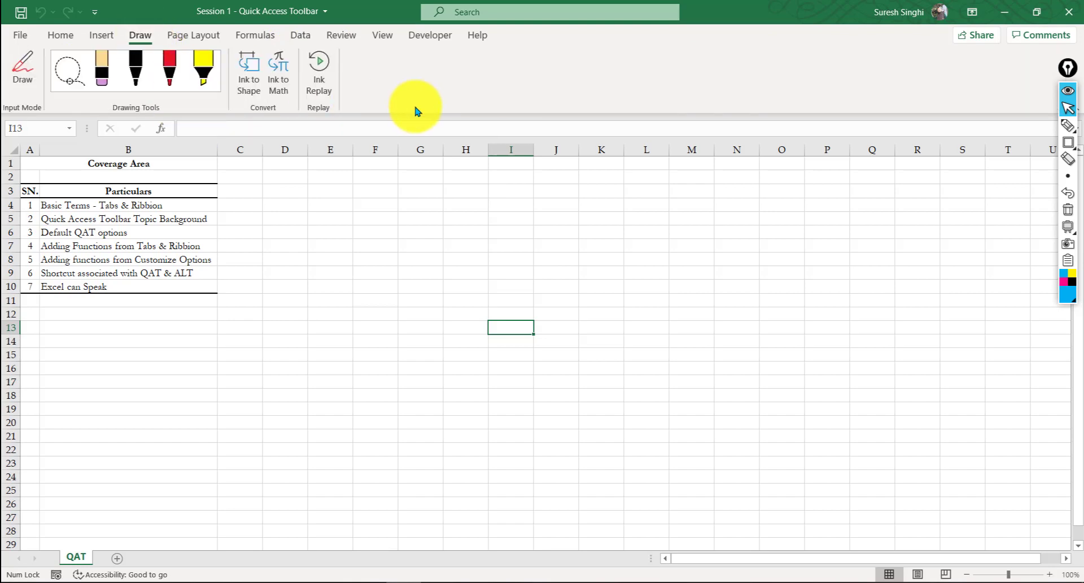
pyautogui.click(382, 36)
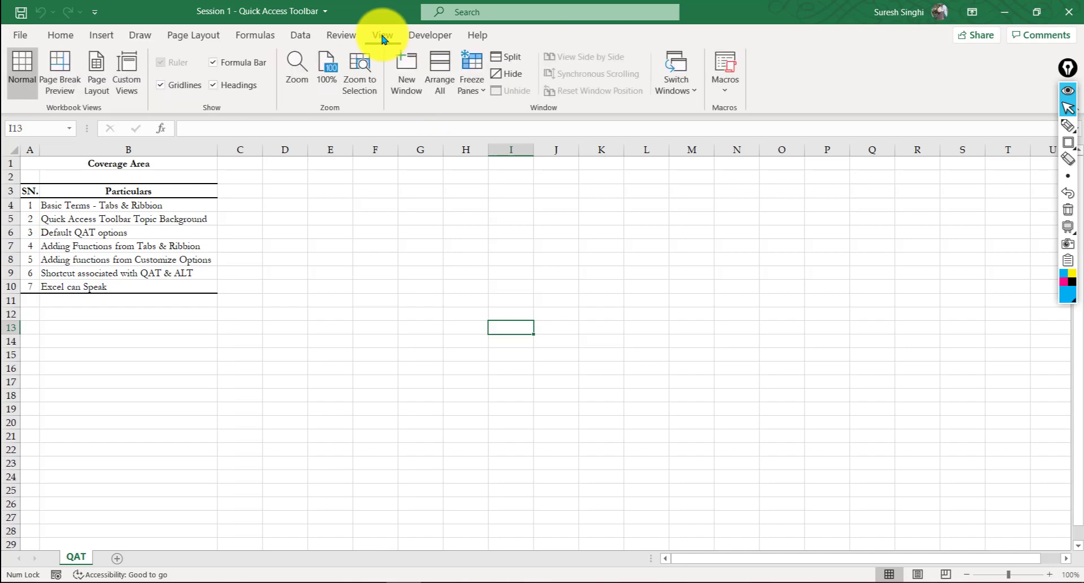
pyautogui.click(57, 35)
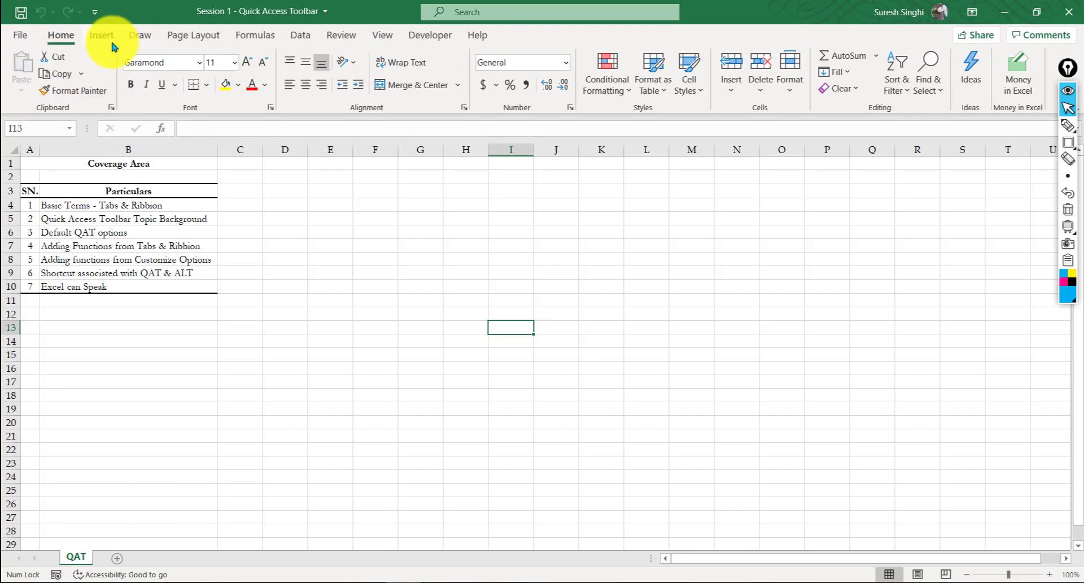
# Outline the Quick Access Toolbar, clear the outline, and mark the toolbar's customization arrow with a rectangle annotation
pyautogui.hotkey('ctrl', 'shift', 'r')
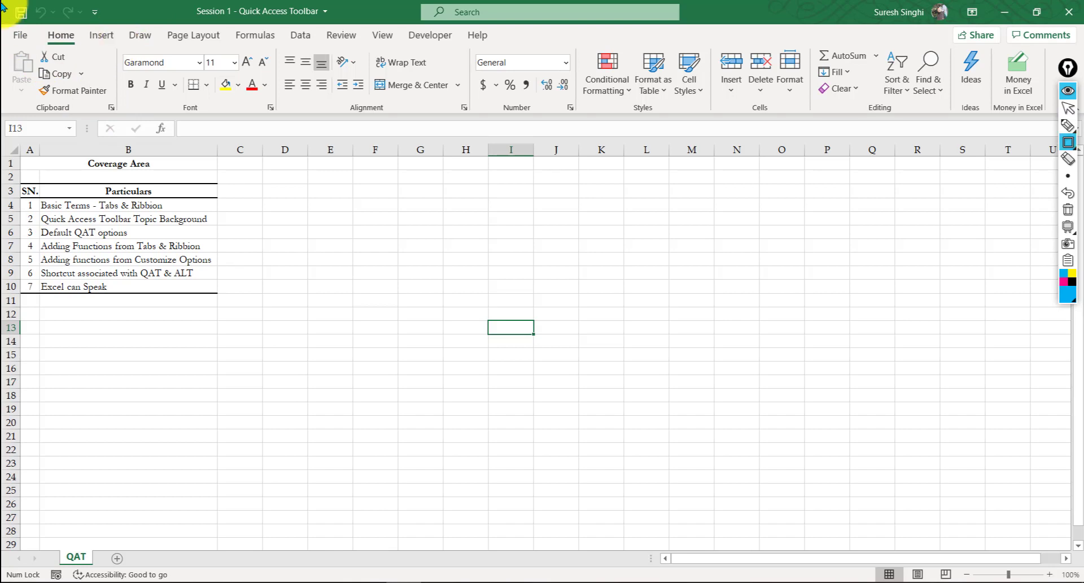
pyautogui.moveTo(3, 2); pyautogui.dragTo(123, 26)
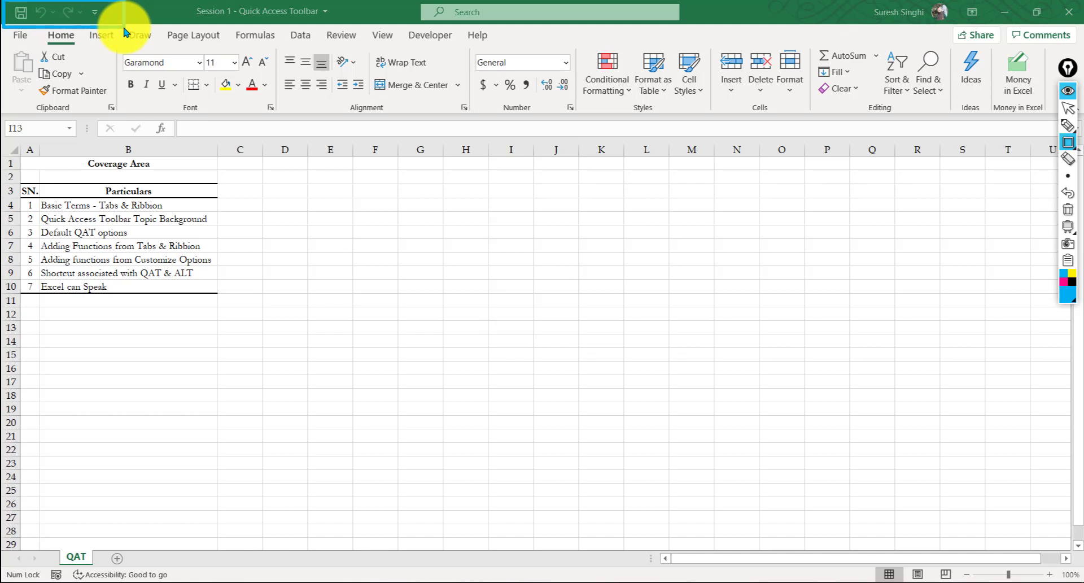
pyautogui.hotkey('ctrl', 'shift', '7')
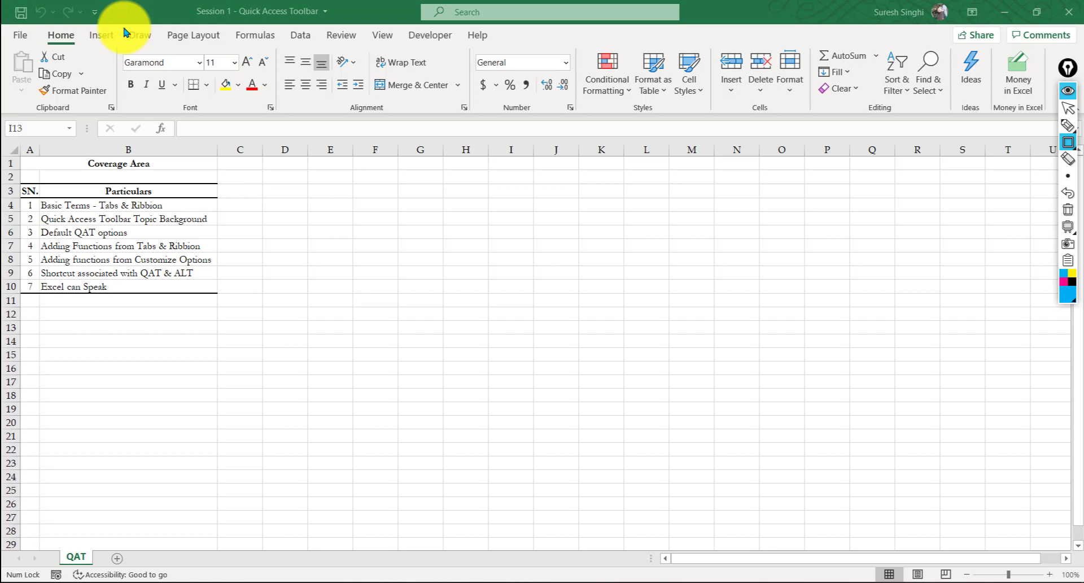
pyautogui.hotkey('ctrl', 'shift', '2')
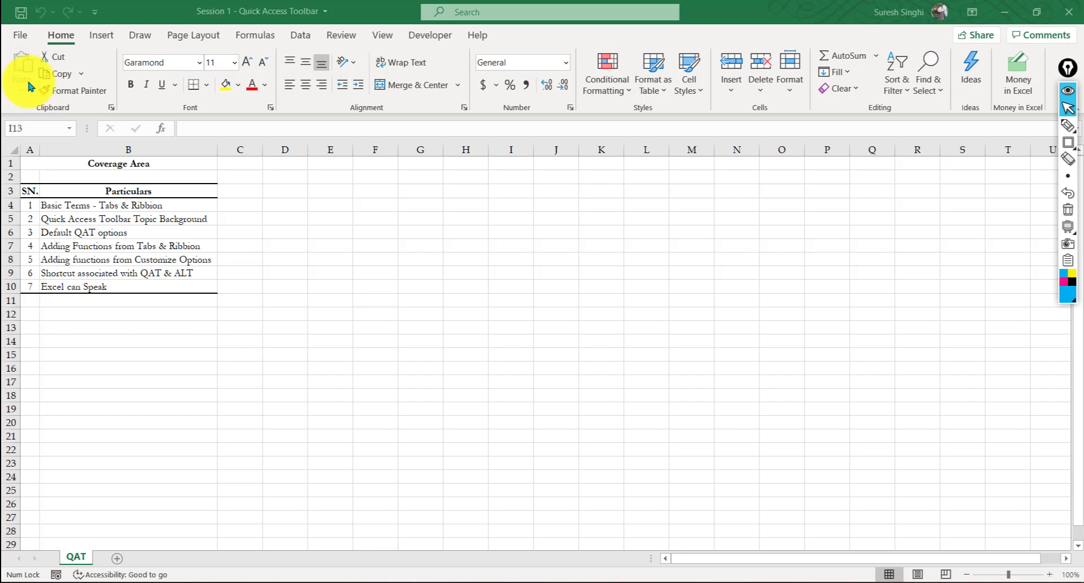
pyautogui.hotkey('ctrl', 'shift', '9')
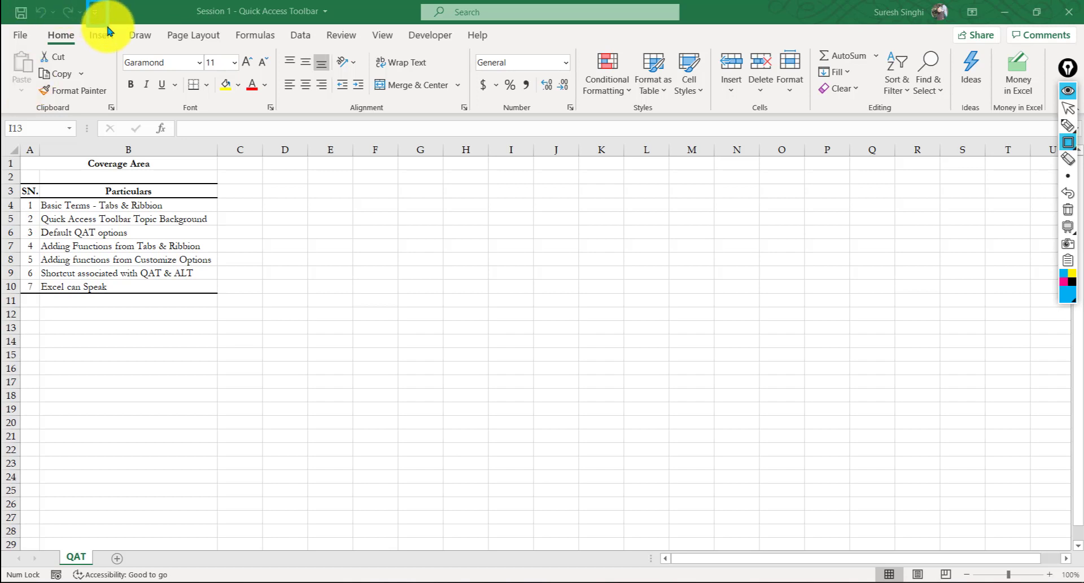
pyautogui.hotkey('ctrl', 'shift', '2')
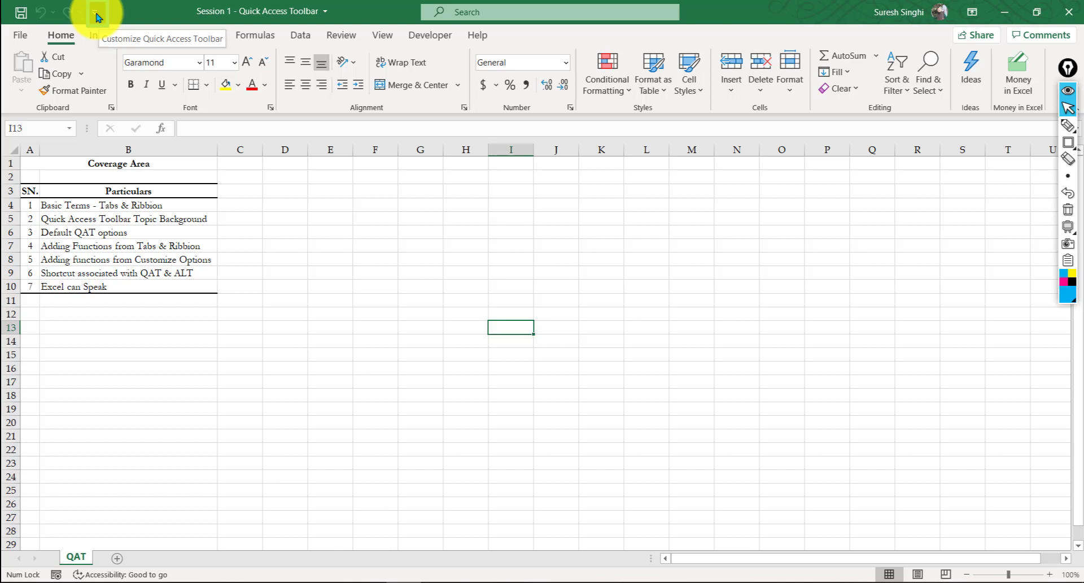
# Add New to the Quick Access Toolbar, remove it again, and reposition Save after Redo
pyautogui.click(98, 17)
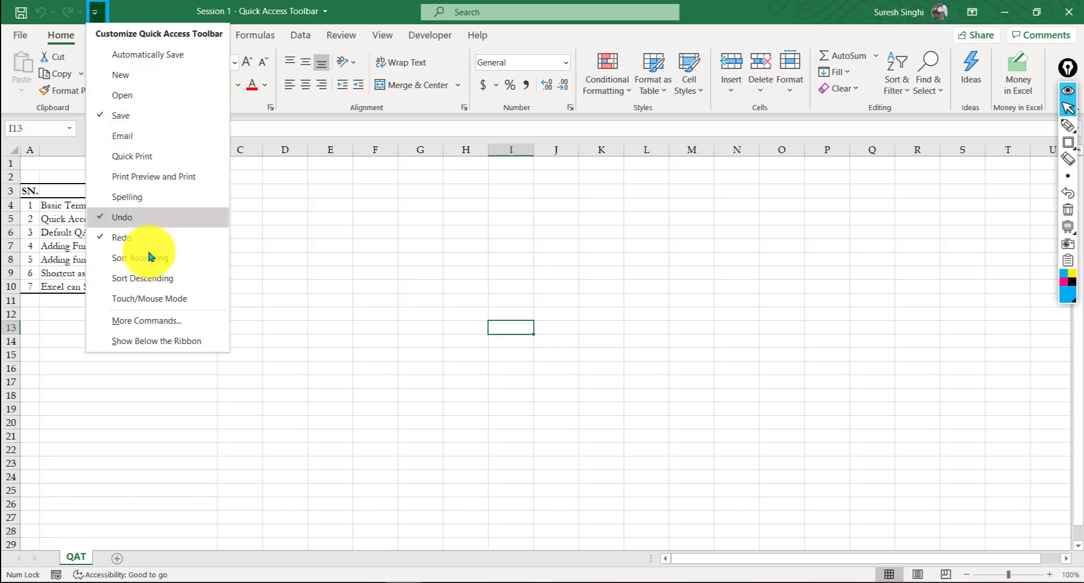
pyautogui.click(131, 86)
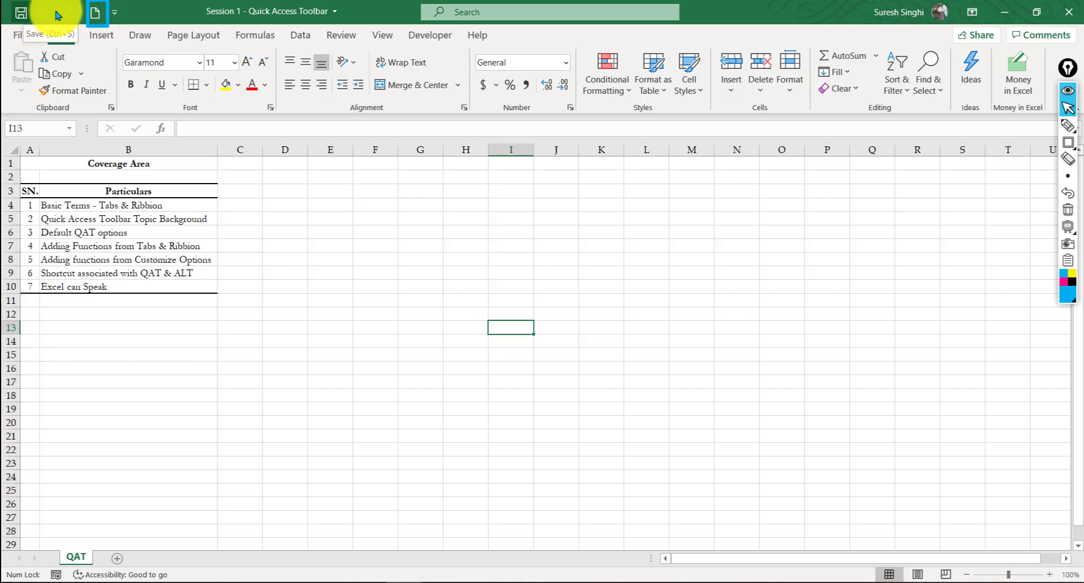
pyautogui.click(116, 16)
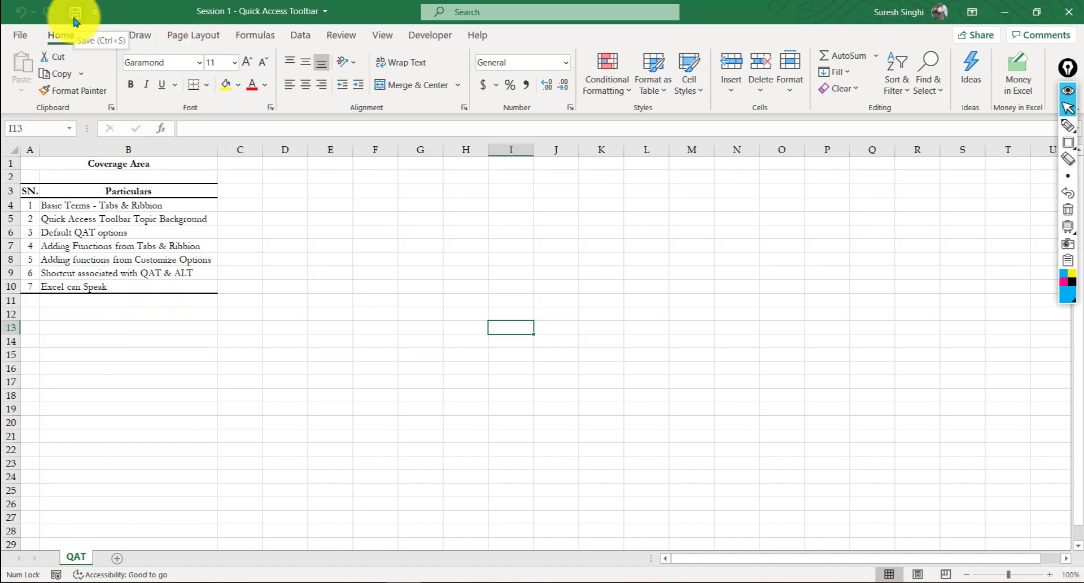
# Add Fill Color to the Quick Access Toolbar and use it there to fill cell D6 yellow
pyautogui.click(270, 231)
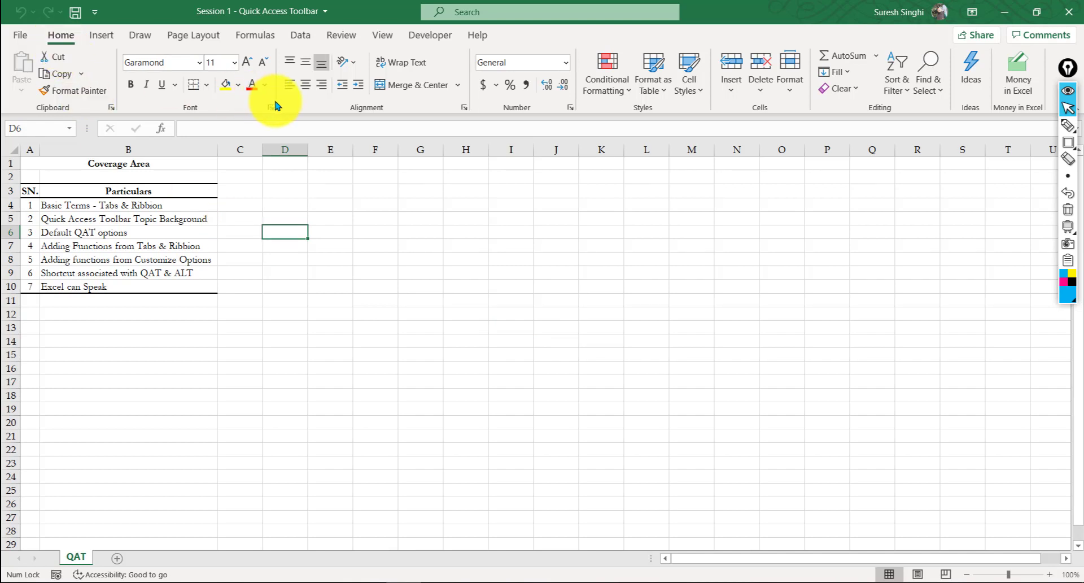
pyautogui.rightClick(228, 87)
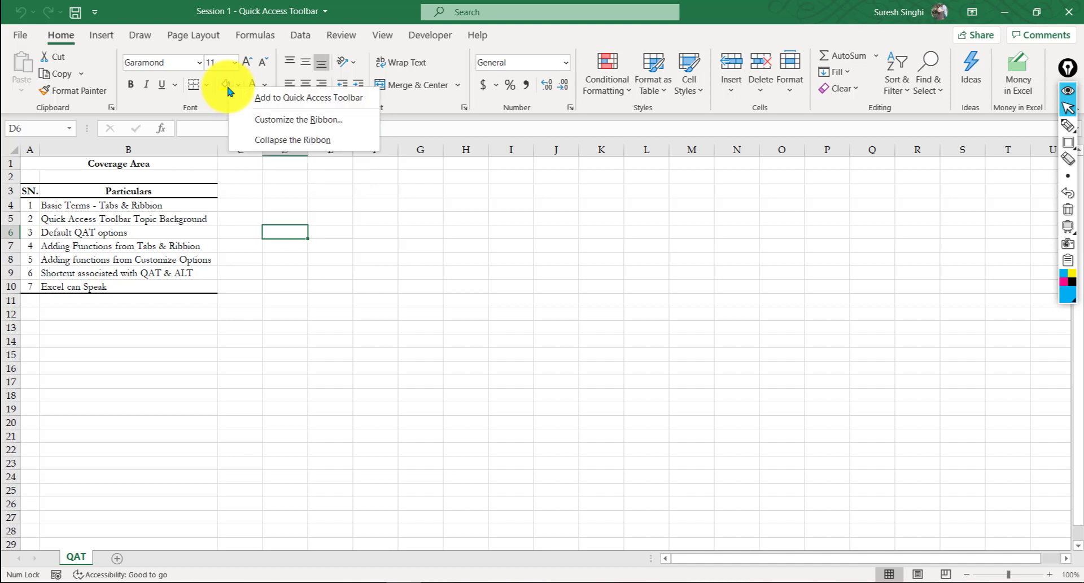
pyautogui.click(269, 101)
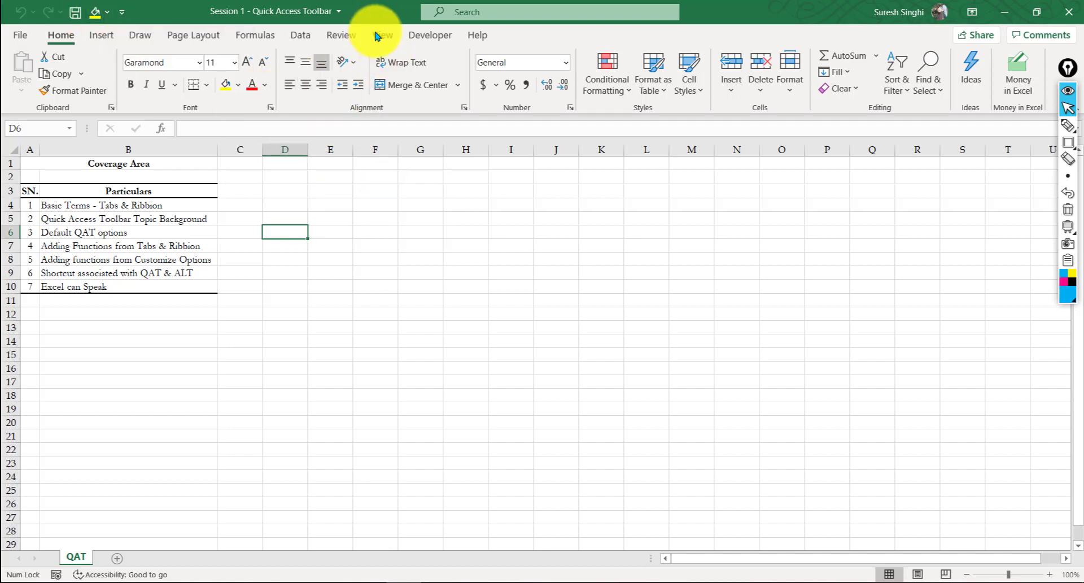
pyautogui.click(386, 38)
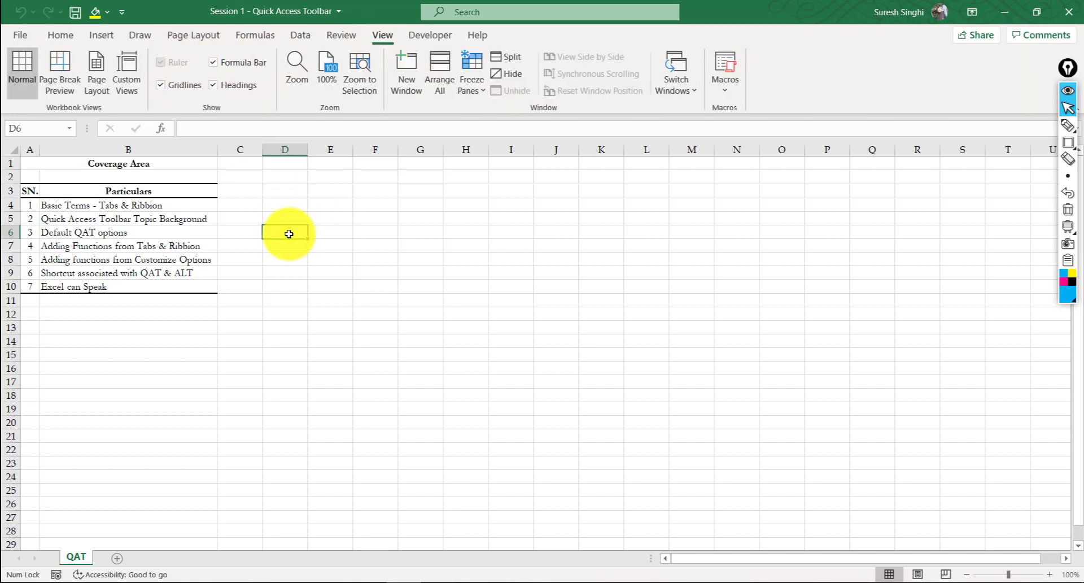
pyautogui.click(96, 14)
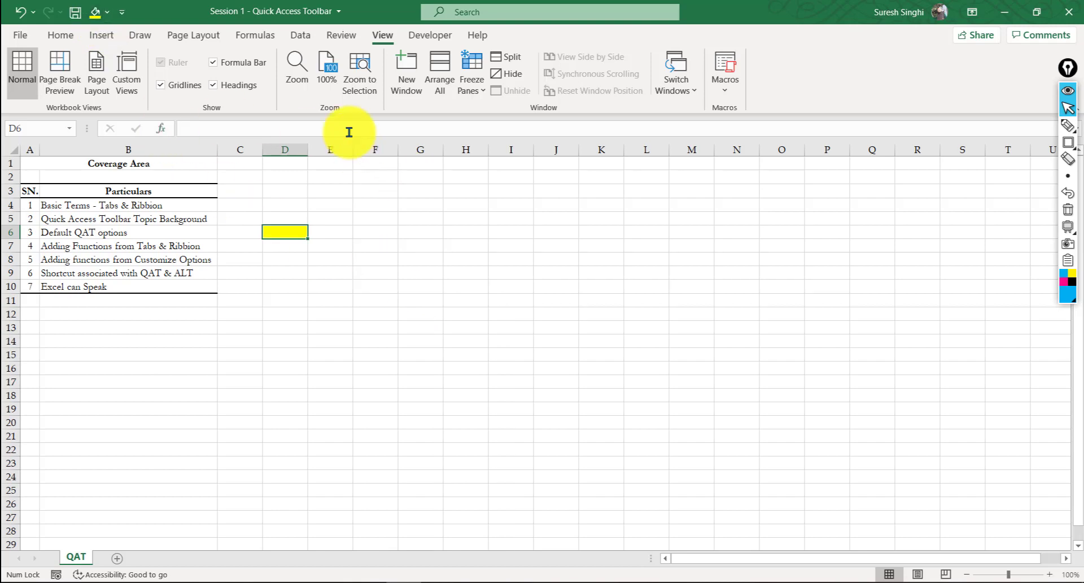
# Add Zoom to Selection to the Quick Access Toolbar and use it there to zoom to A3:B10
pyautogui.rightClick(358, 76)
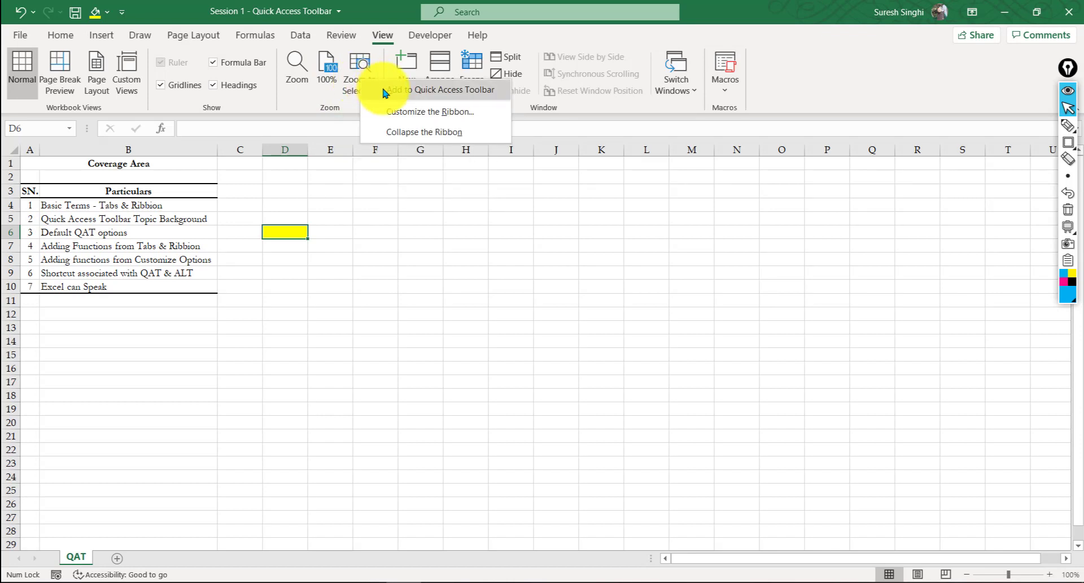
pyautogui.click(381, 88)
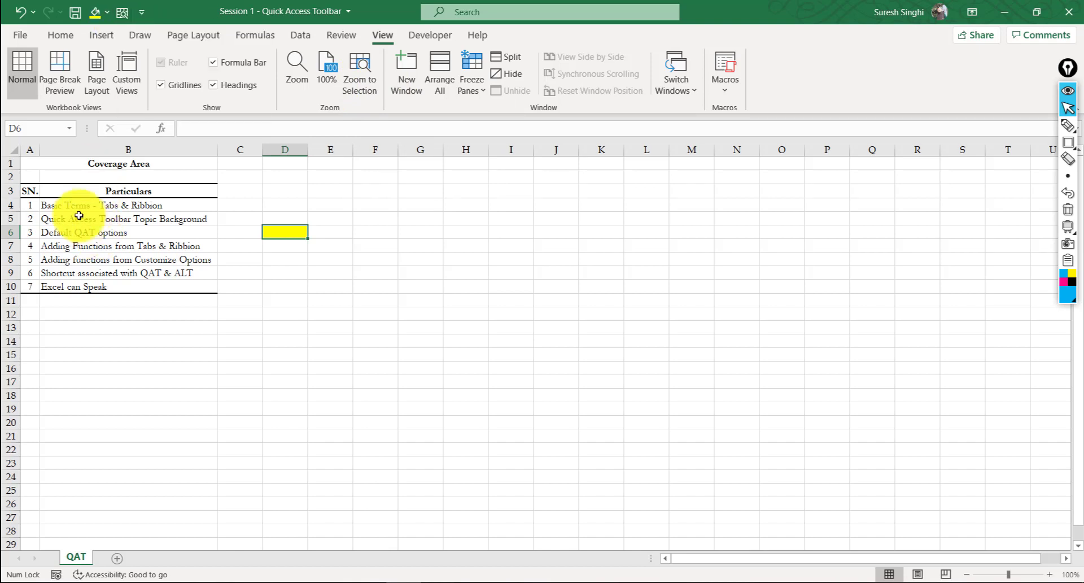
pyautogui.click(26, 187)
pyautogui.moveTo(26, 187); pyautogui.dragTo(145, 293)
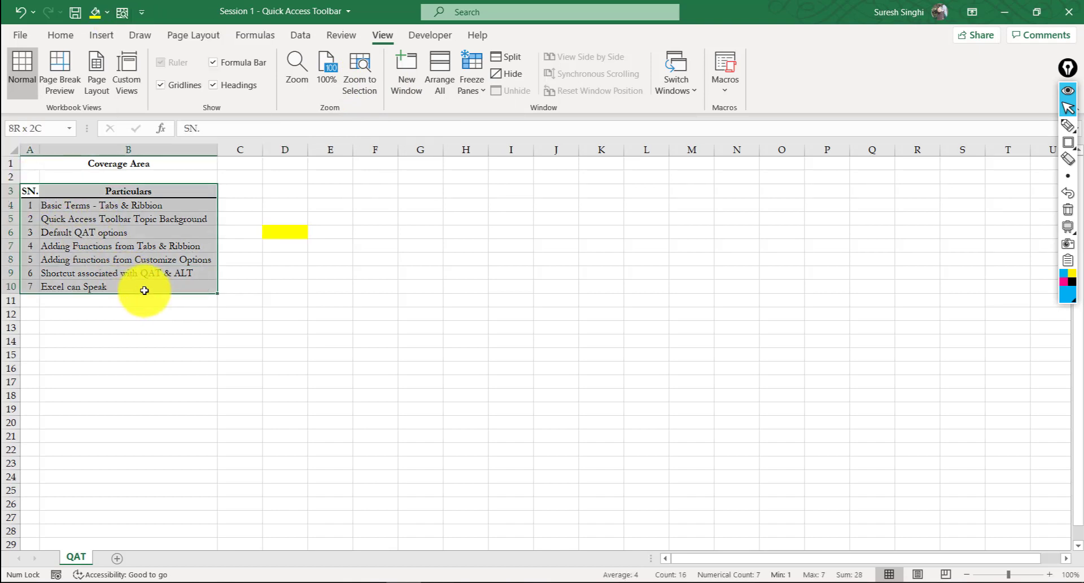
pyautogui.click(122, 14)
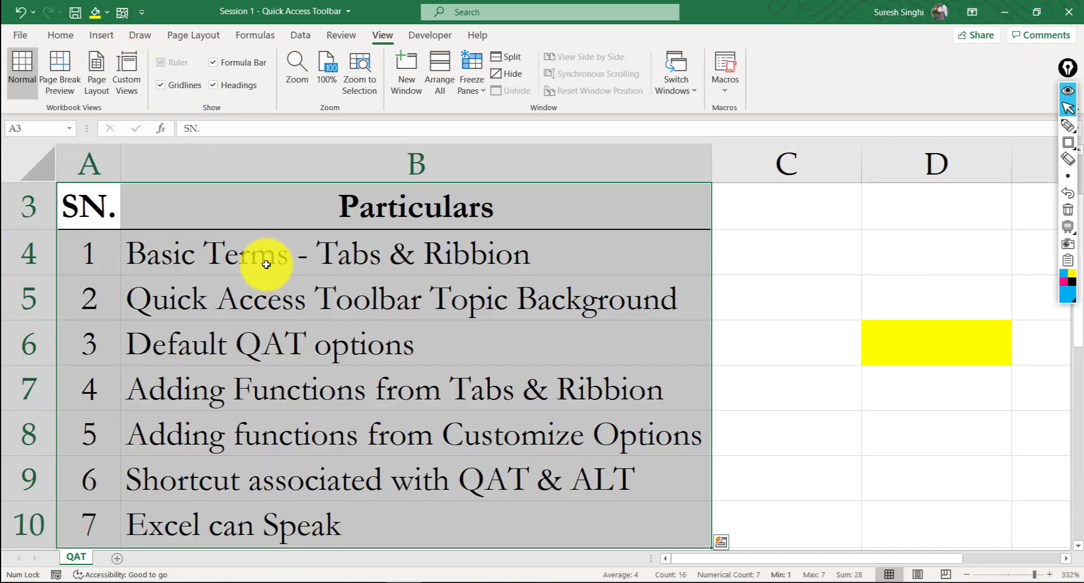
# Reset the worksheet zoom to 100% and add Percent Style to the Quick Access Toolbar
pyautogui.click(326, 89)
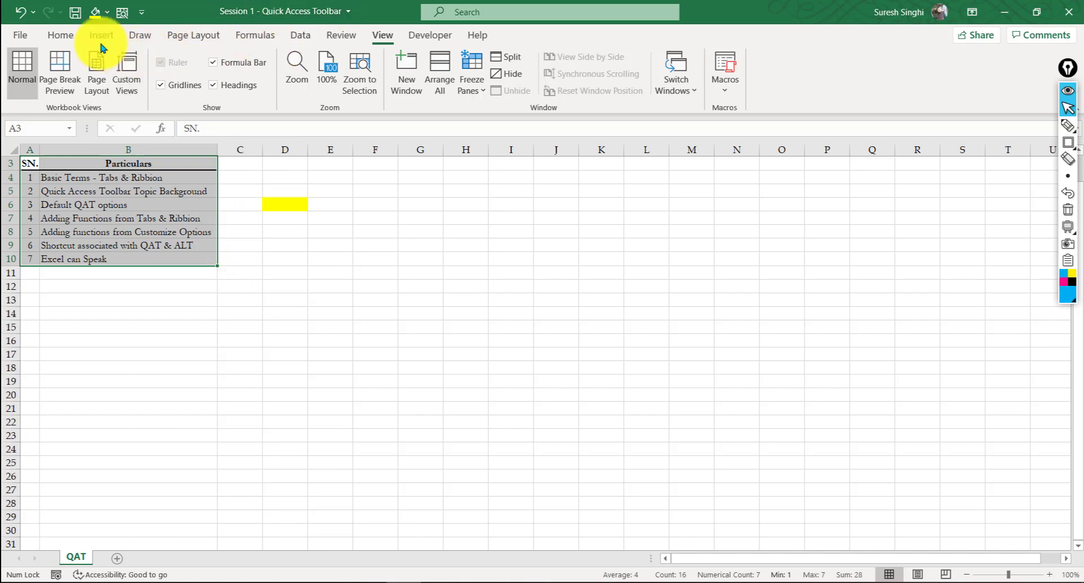
pyautogui.click(61, 37)
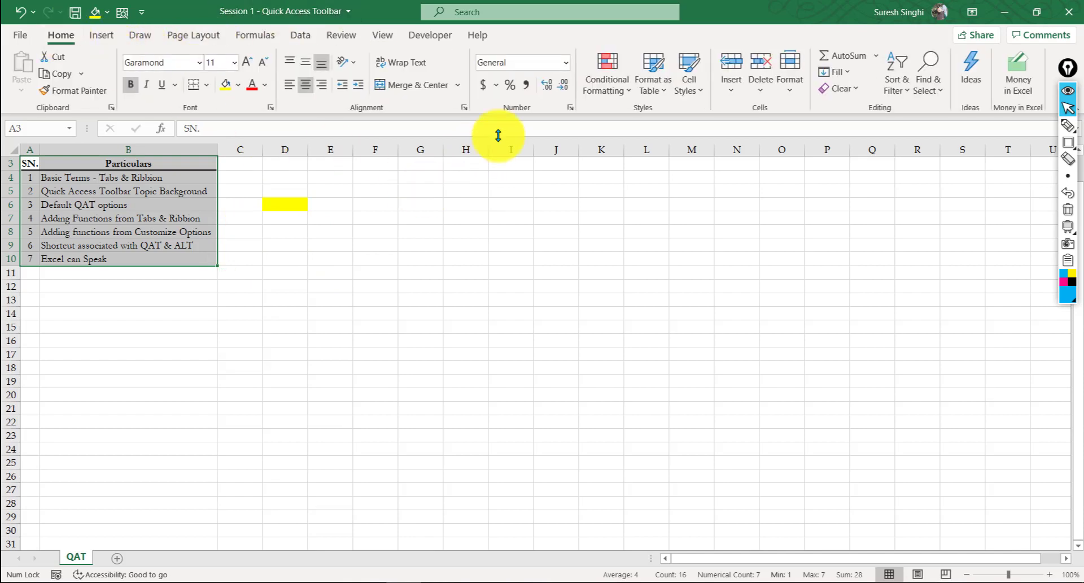
pyautogui.rightClick(507, 87)
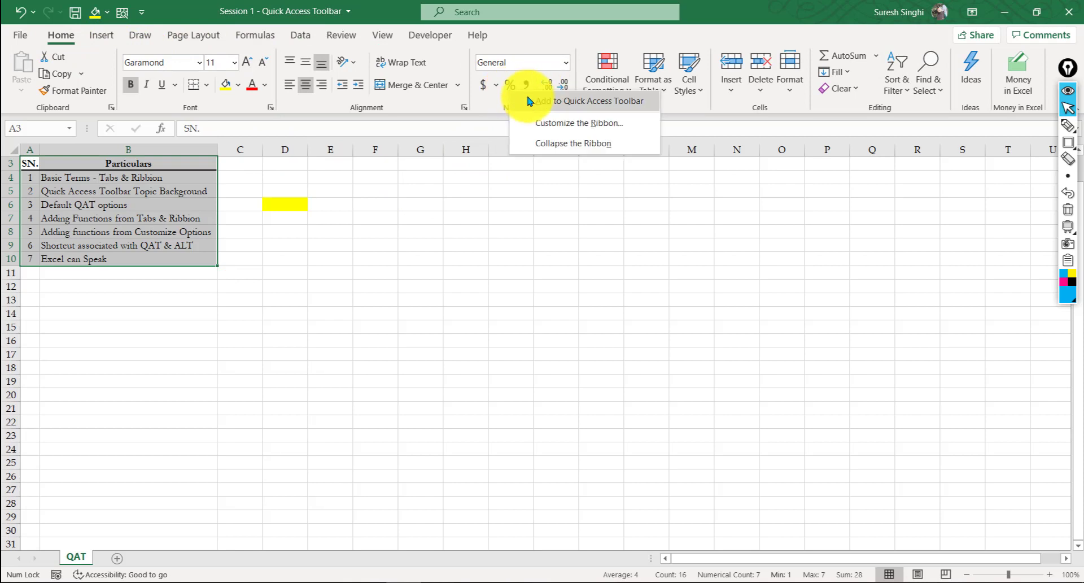
pyautogui.click(534, 98)
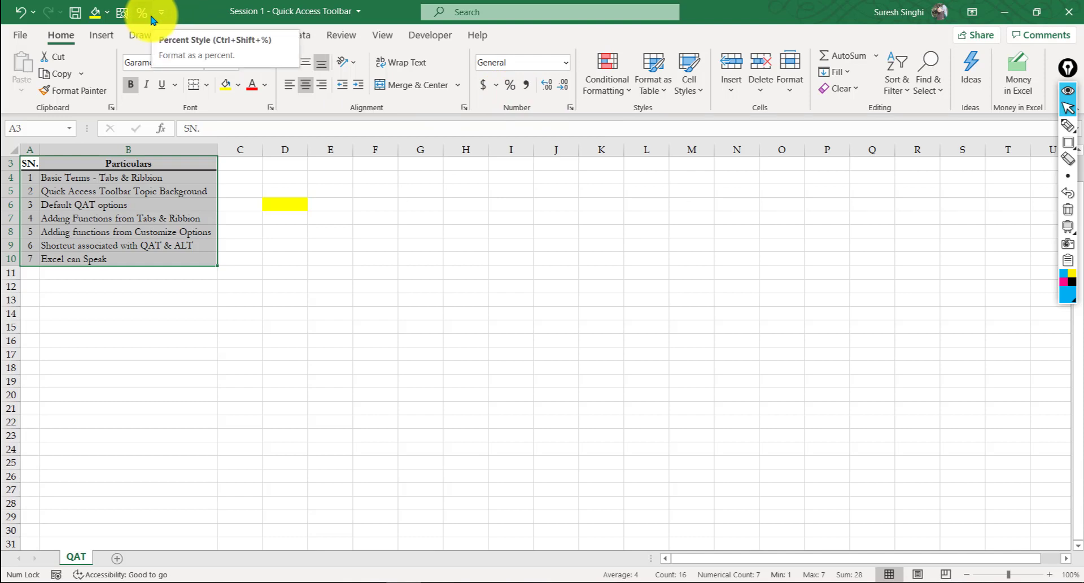
# Add the pie and doughnut chart command to the Quick Access Toolbar and open its chart gallery from there
pyautogui.click(97, 39)
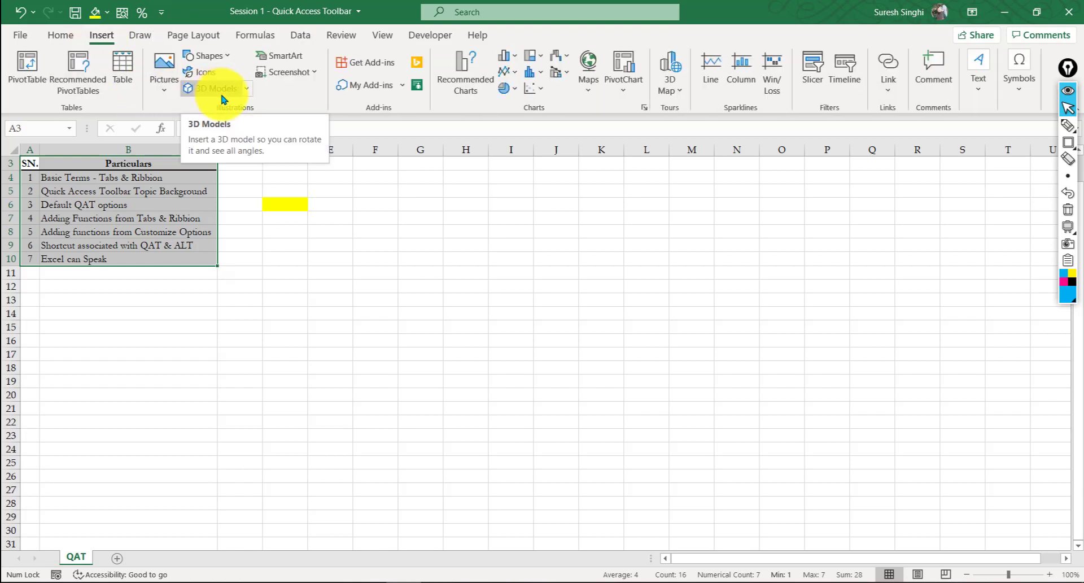
pyautogui.rightClick(501, 89)
pyautogui.click(521, 101)
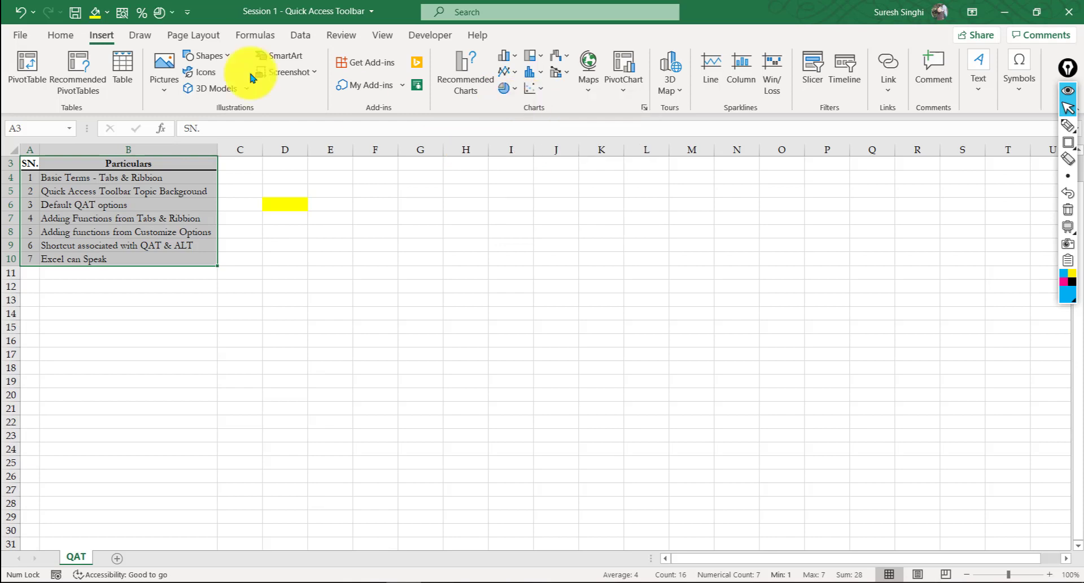
pyautogui.click(174, 13)
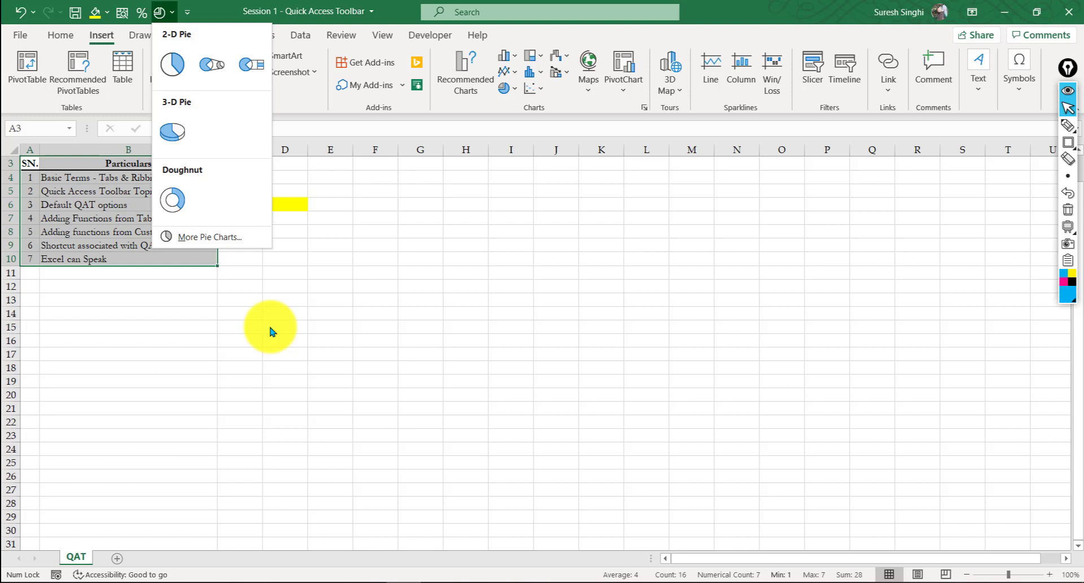
pyautogui.click(193, 15)
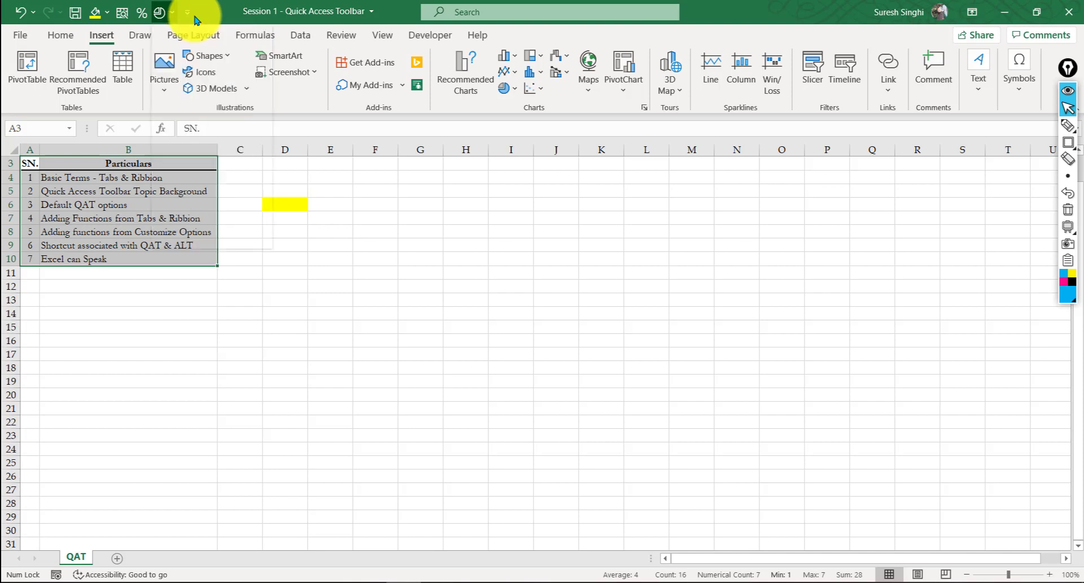
pyautogui.click(195, 17)
pyautogui.click(366, 183)
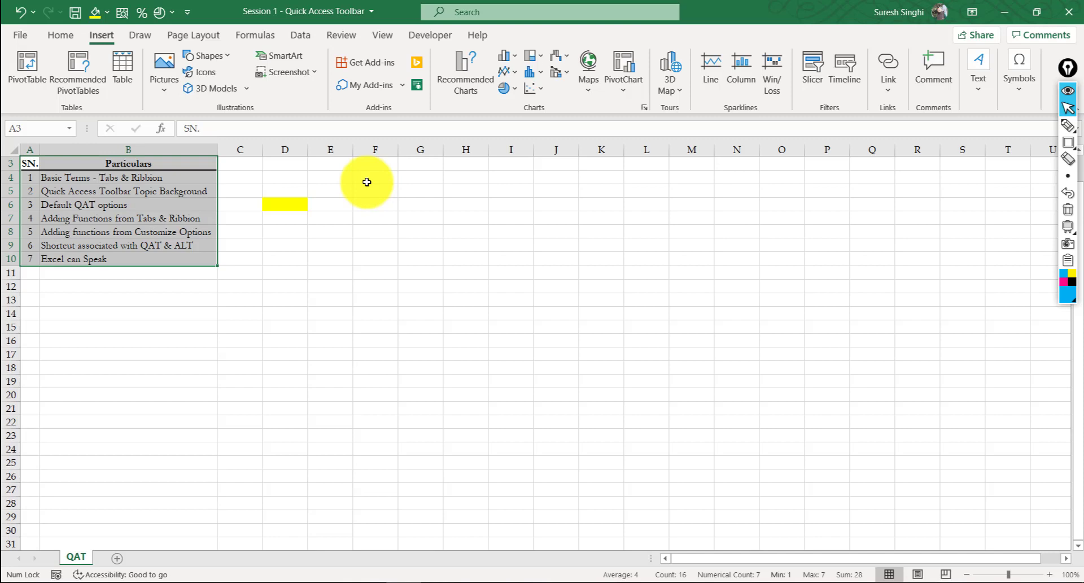
# Remove Save from the Quick Access Toolbar by clearing it among the default commands
pyautogui.click(50, 40)
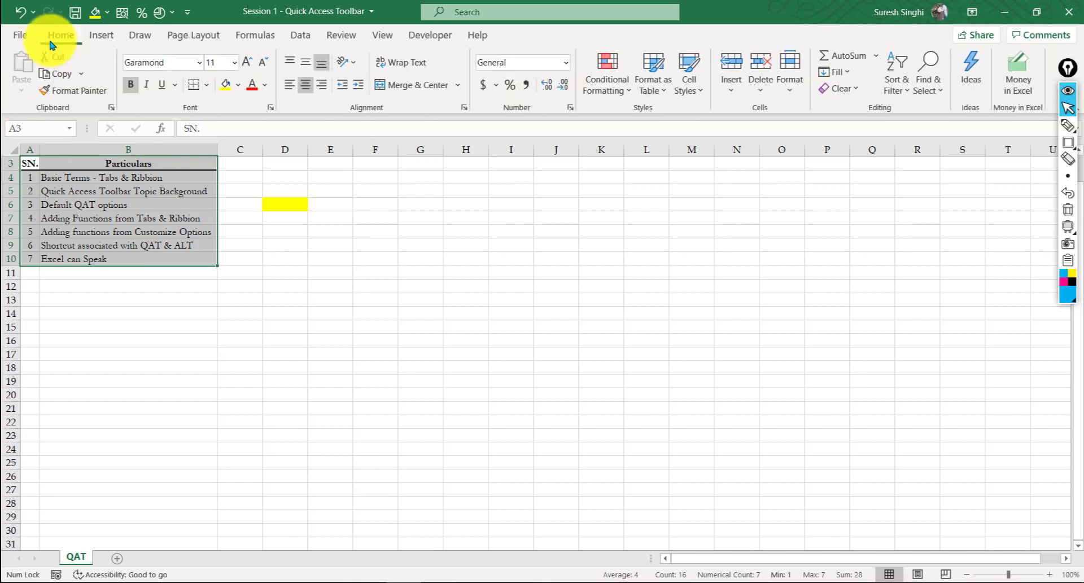
pyautogui.click(188, 12)
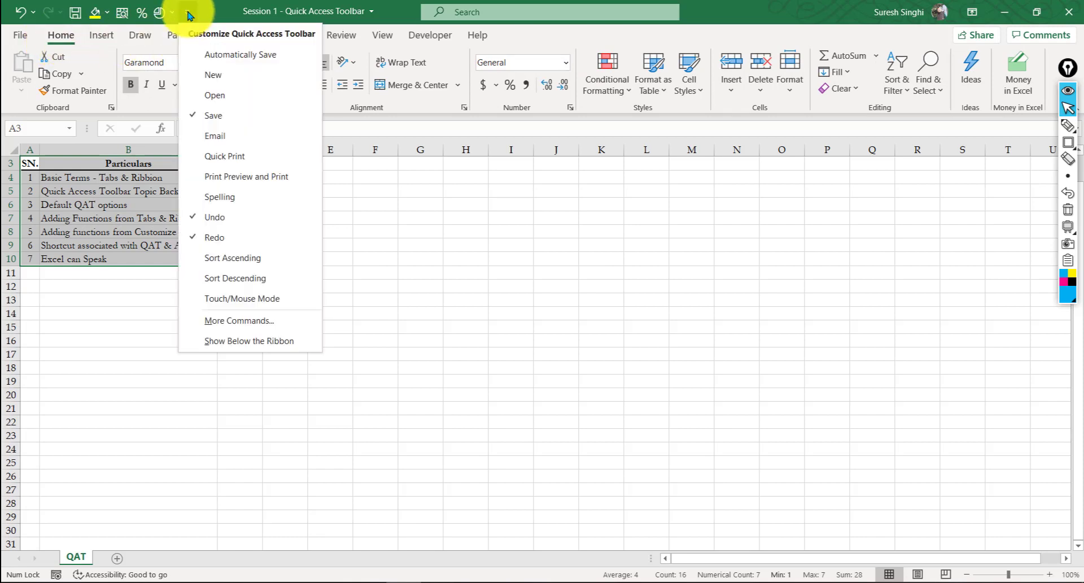
pyautogui.click(209, 116)
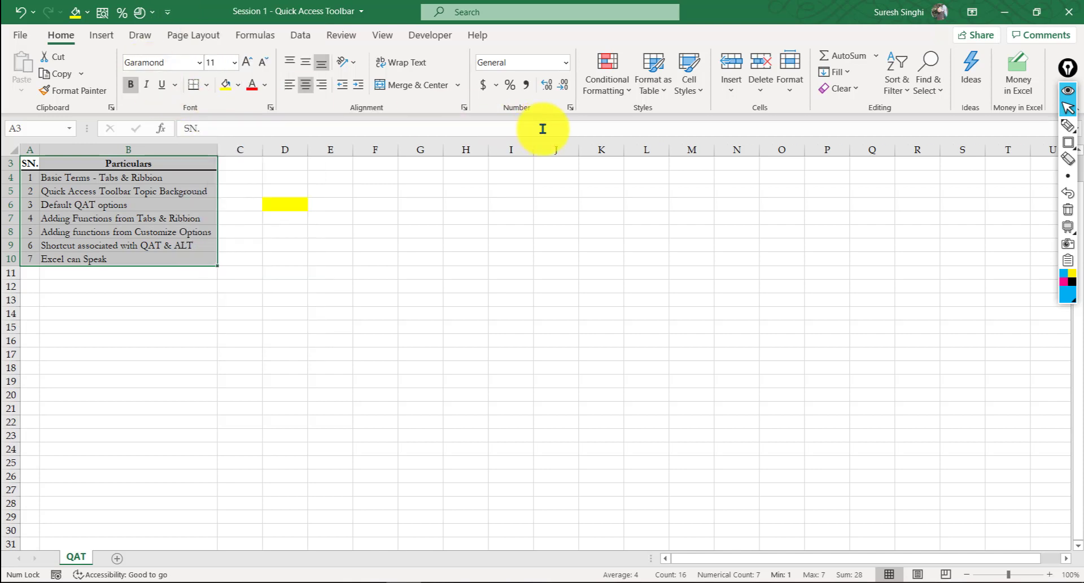
# Remove the pie and doughnut chart command and Undo from the Quick Access Toolbar
pyautogui.rightClick(139, 17)
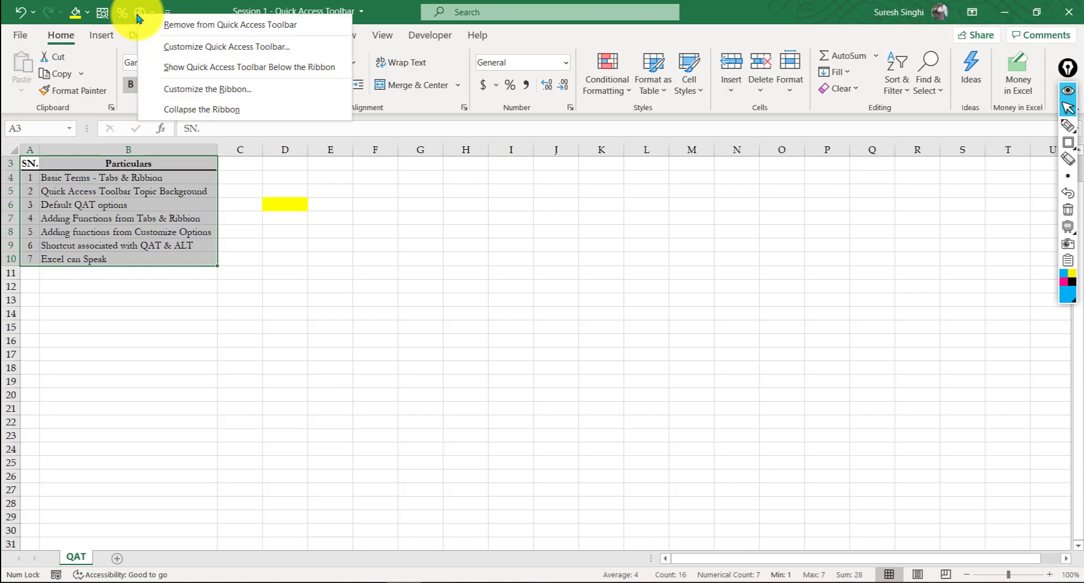
pyautogui.click(167, 25)
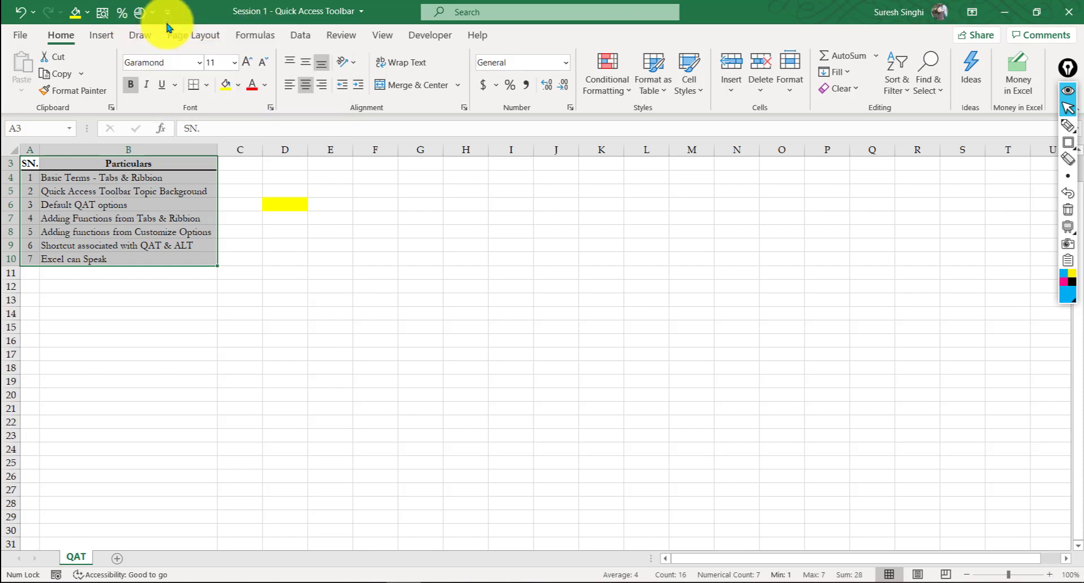
pyautogui.rightClick(121, 19)
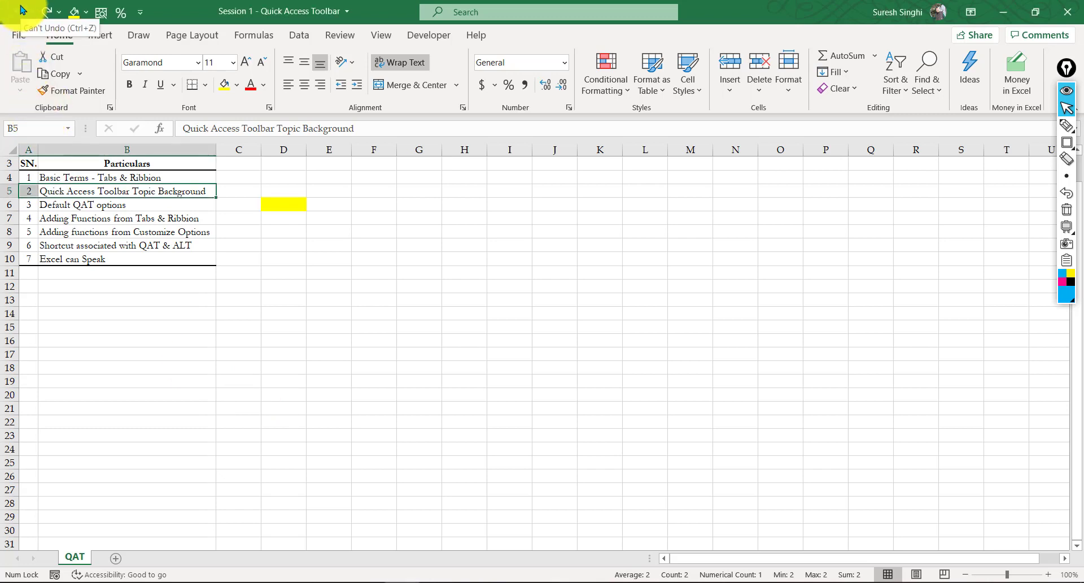
pyautogui.rightClick(21, 8)
pyautogui.click(62, 15)
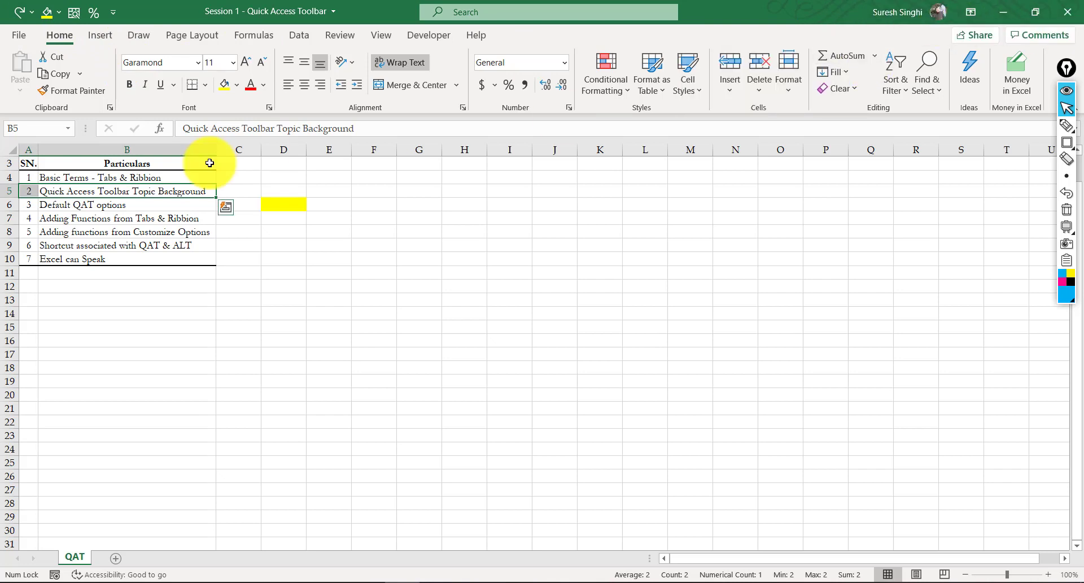
# Show the Quick Access Toolbar below the ribbon and check its customization options for moving it back above
pyautogui.click(114, 16)
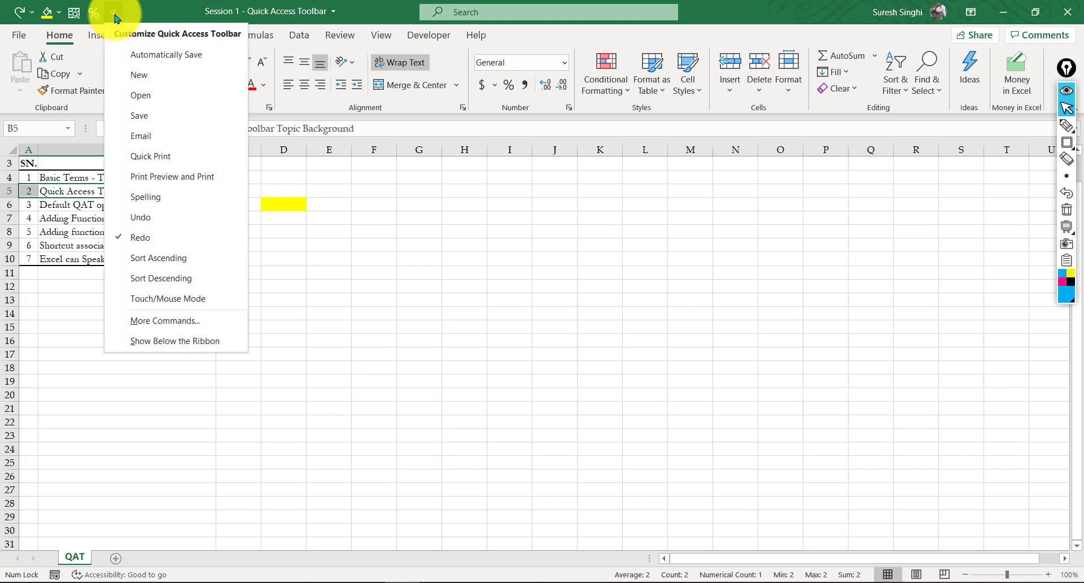
pyautogui.click(180, 341)
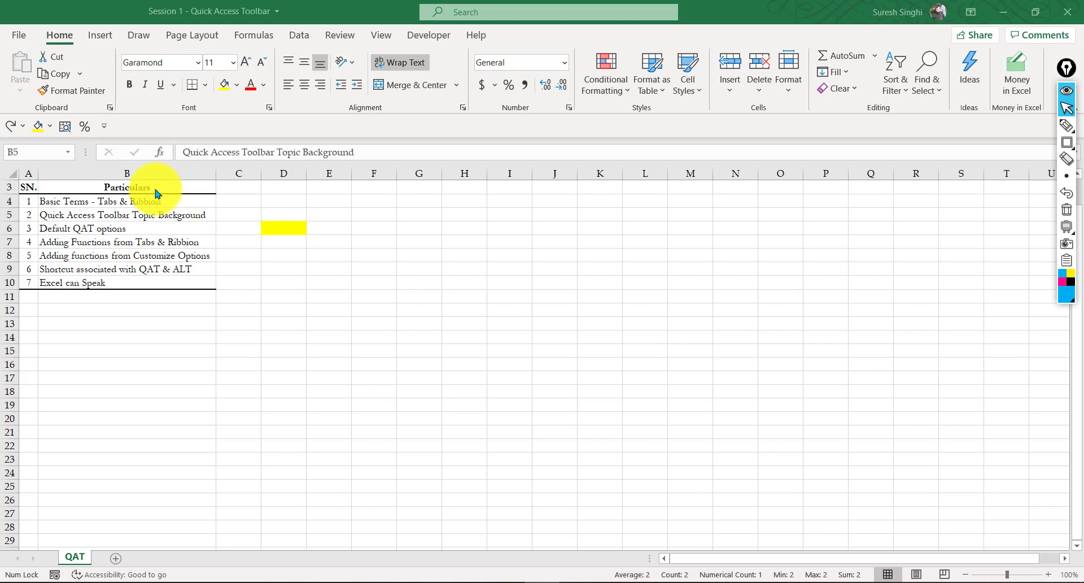
pyautogui.click(105, 126)
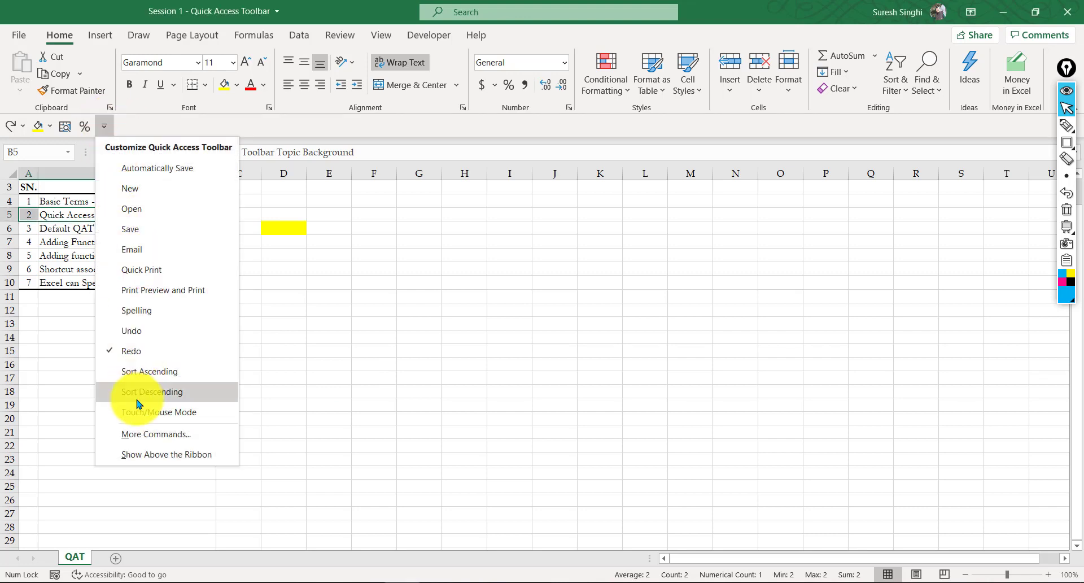
pyautogui.click(364, 130)
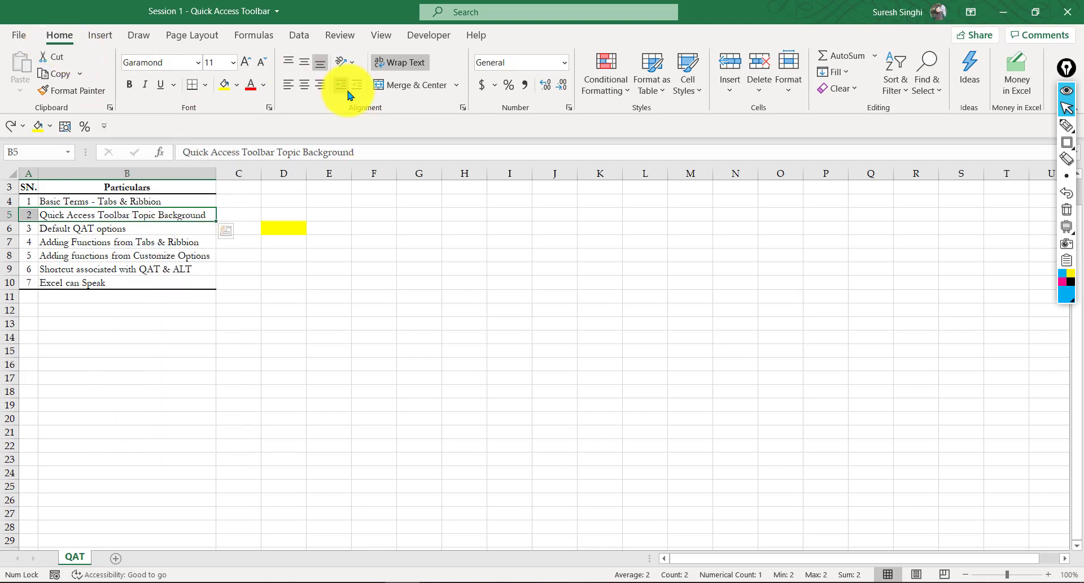
# Select cell B9 and open the Excel Options page for adding more commands to the Quick Access Toolbar
pyautogui.click(152, 274)
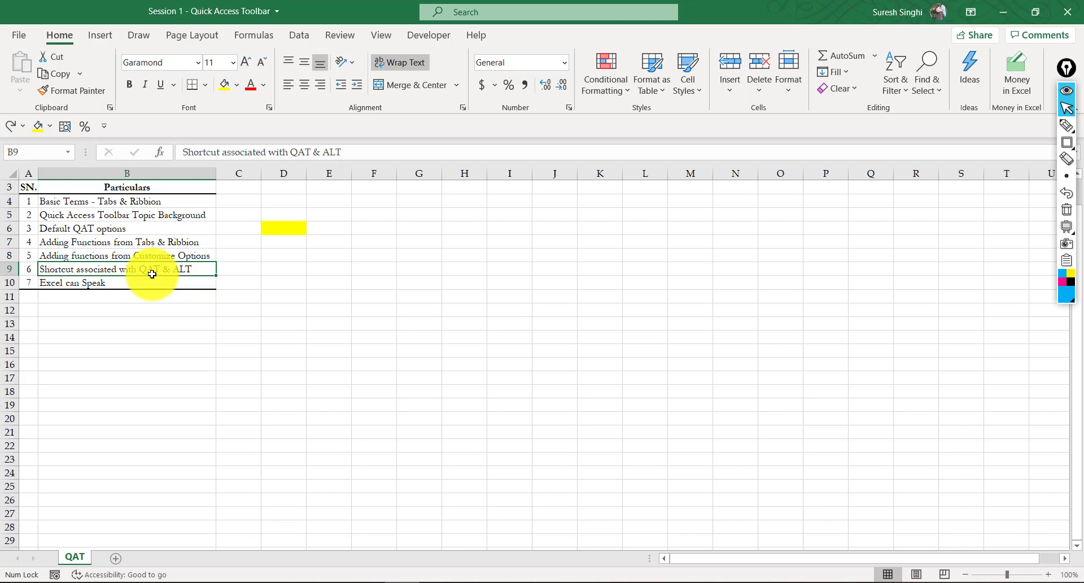
pyautogui.click(108, 127)
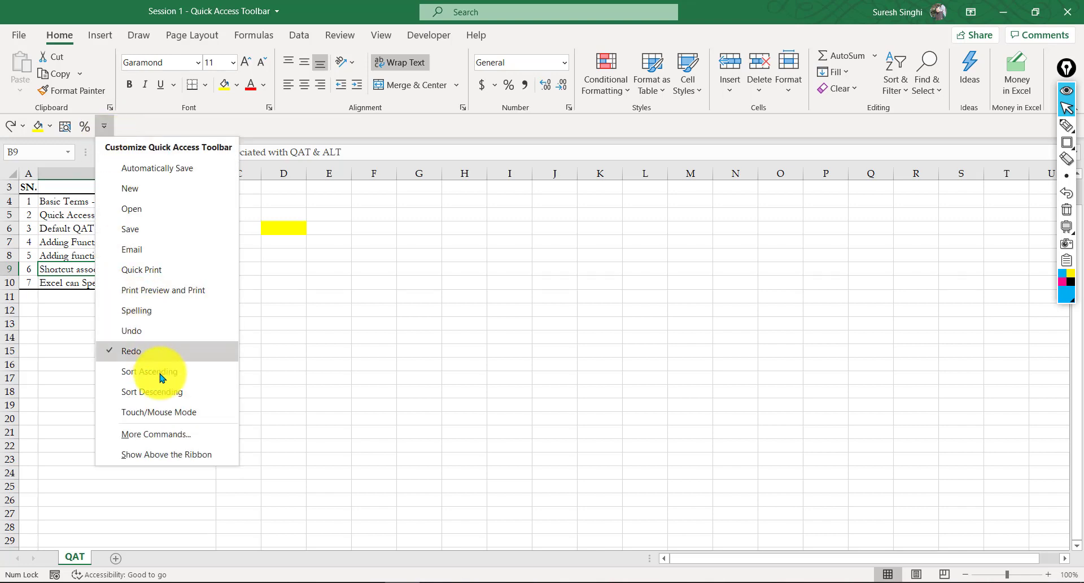
pyautogui.click(148, 435)
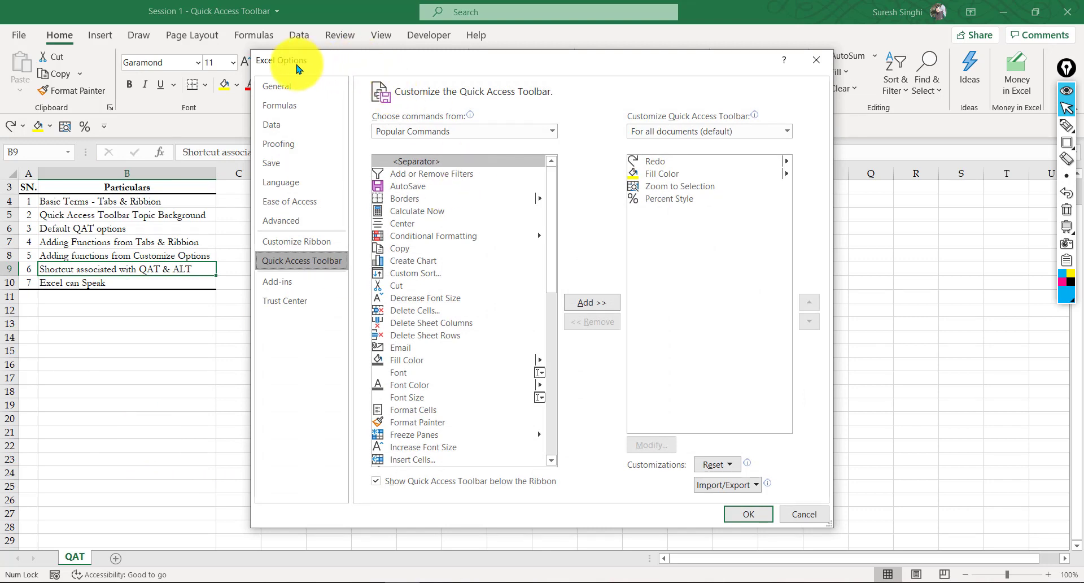
# Annotate the Quick Access Toolbar category, page heading and current command list with blue rectangles and an arrow from the toolbar, and clear the marks
pyautogui.hotkey('ctrl', 'shift', '9')
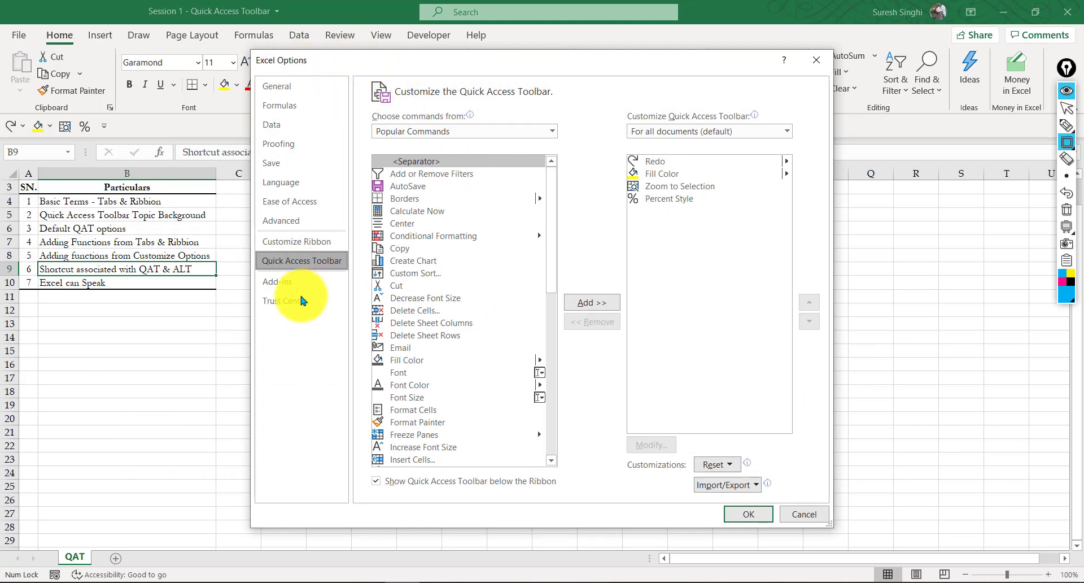
pyautogui.moveTo(254, 249); pyautogui.dragTo(350, 271)
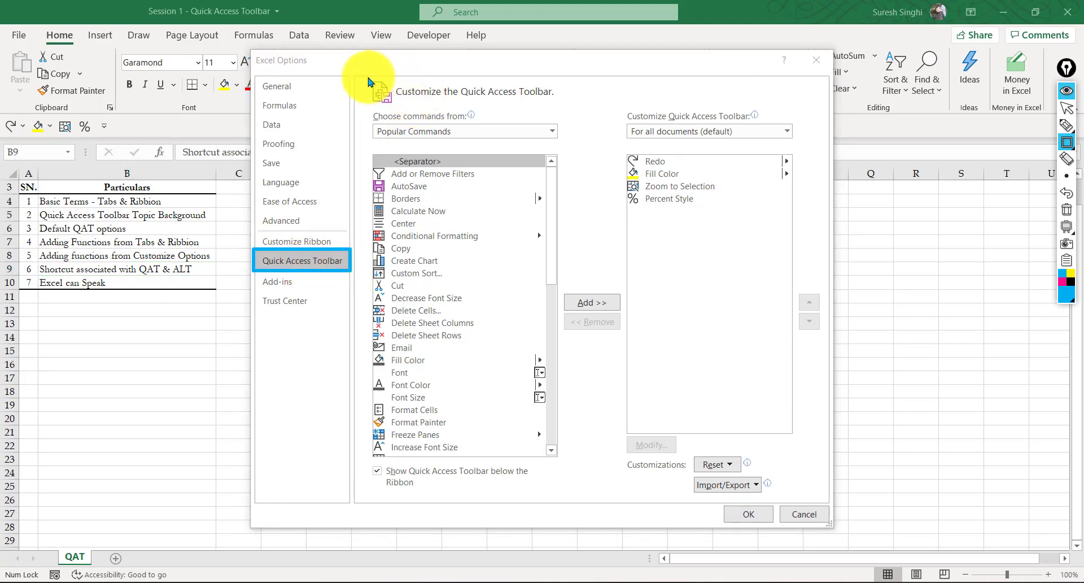
pyautogui.moveTo(367, 75); pyautogui.dragTo(572, 108)
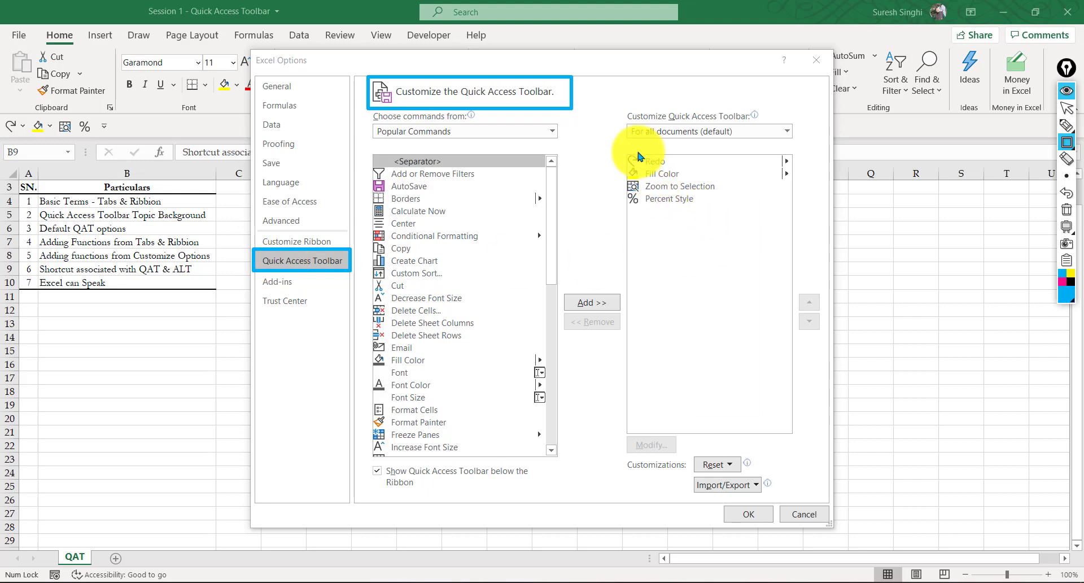
pyautogui.moveTo(617, 142)
pyautogui.mouseDown()
pyautogui.moveTo(821, 214)
pyautogui.moveTo(810, 218)
pyautogui.mouseUp()
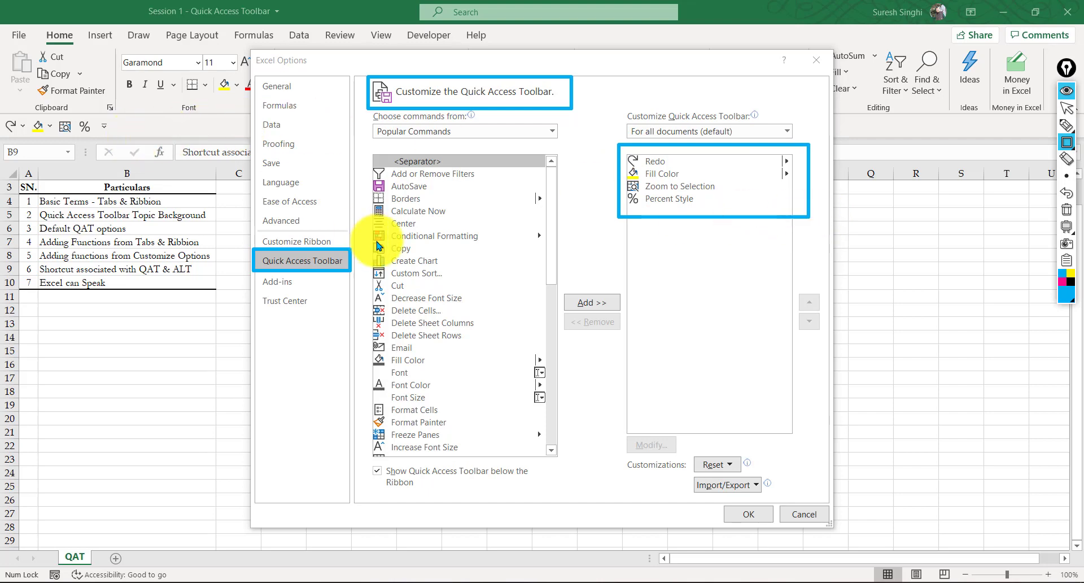
pyautogui.hotkey('ctrl', 'shift', 'a')
pyautogui.moveTo(135, 133)
pyautogui.mouseDown()
pyautogui.moveTo(605, 164)
pyautogui.moveTo(618, 177)
pyautogui.mouseUp()
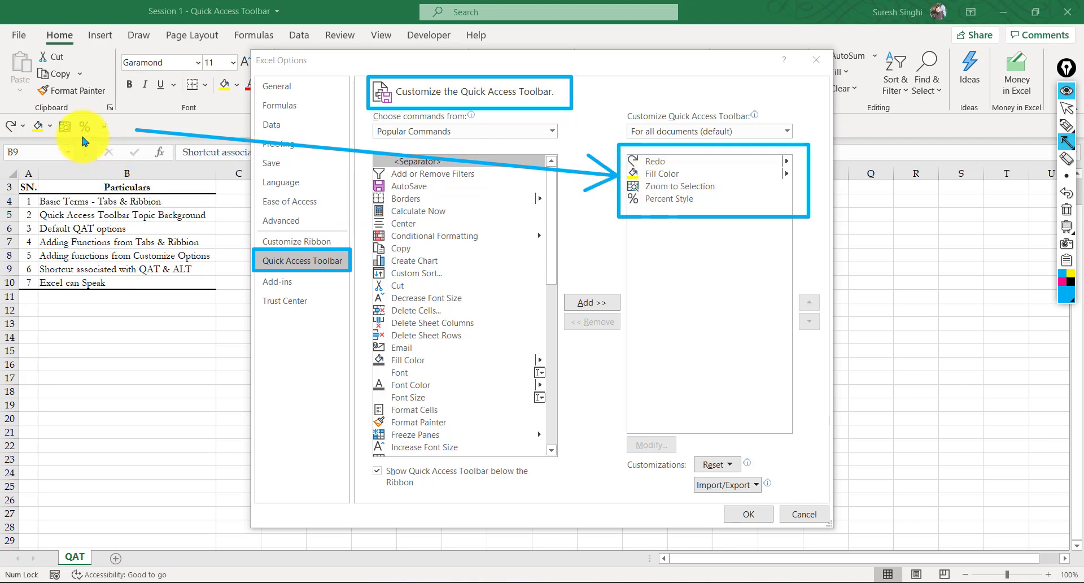
pyautogui.hotkey('ctrl', 'shift', '7')
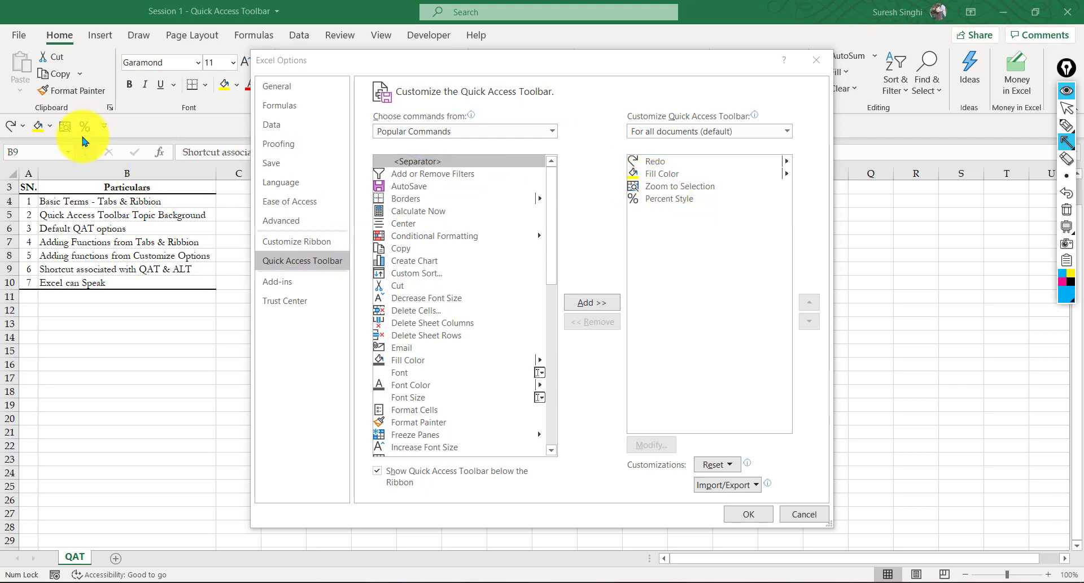
# Draw a blue annotation rectangle around the command source selector in Excel Options
pyautogui.hotkey('ctrl', 'shift', 'r')
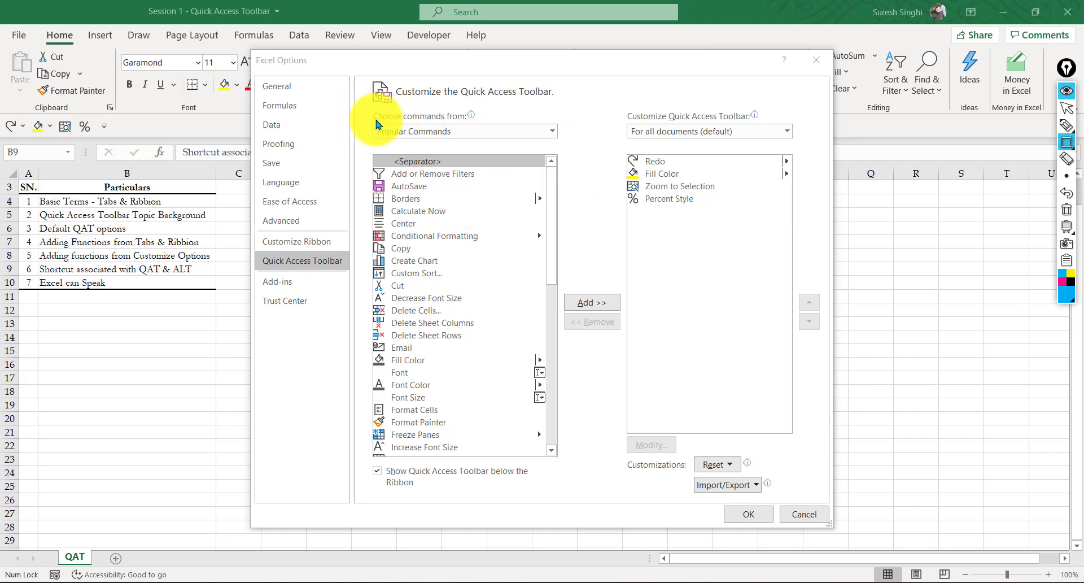
pyautogui.moveTo(359, 105); pyautogui.dragTo(575, 149)
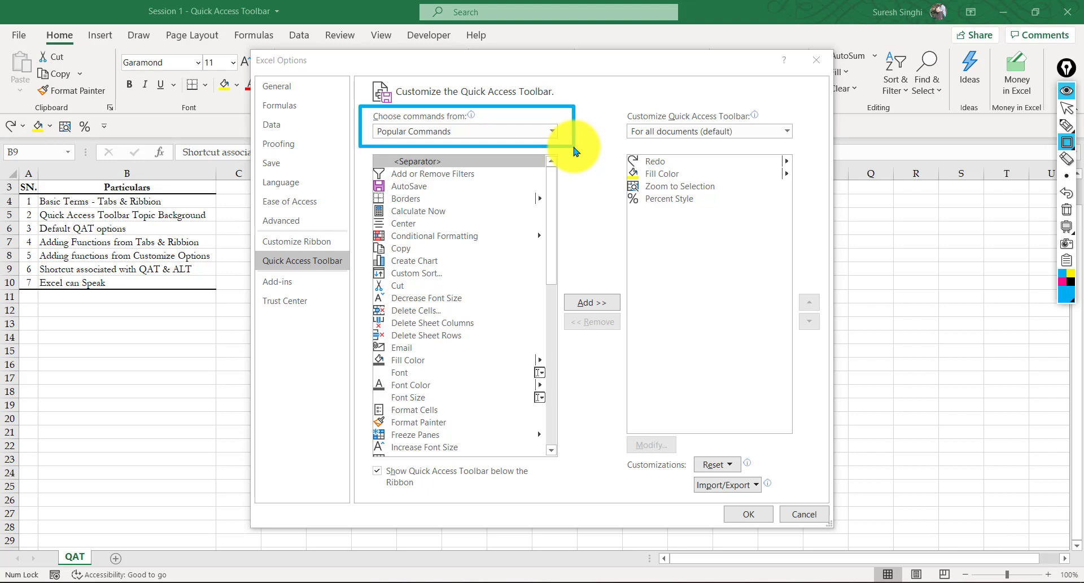
pyautogui.hotkey('ctrl', 'shift', 'a')
# Add Dark Shading from Commands Not in the Ribbon to the Quick Access Toolbar list
pyautogui.click(553, 131)
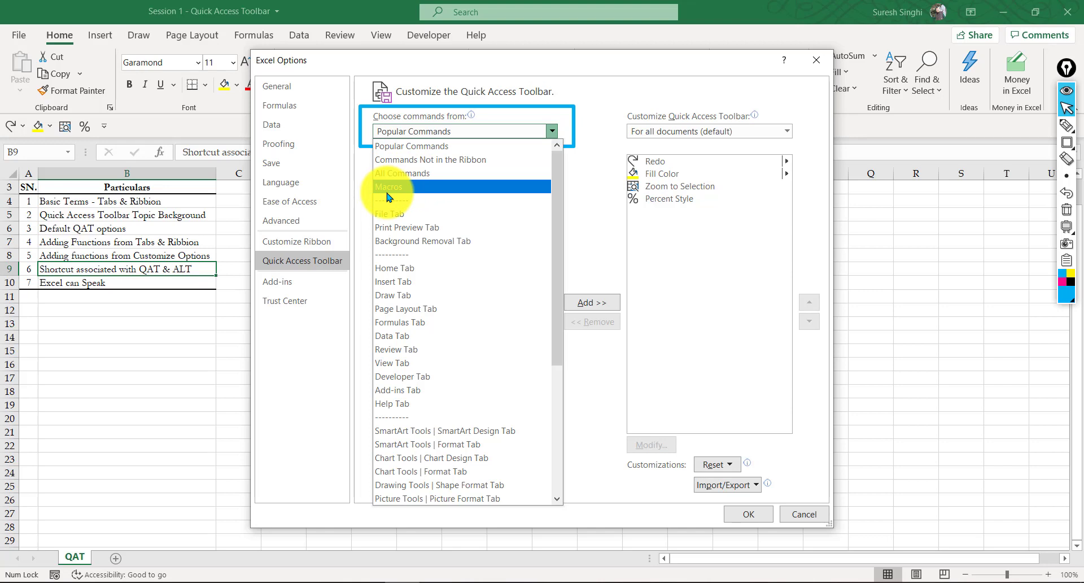
pyautogui.click(410, 159)
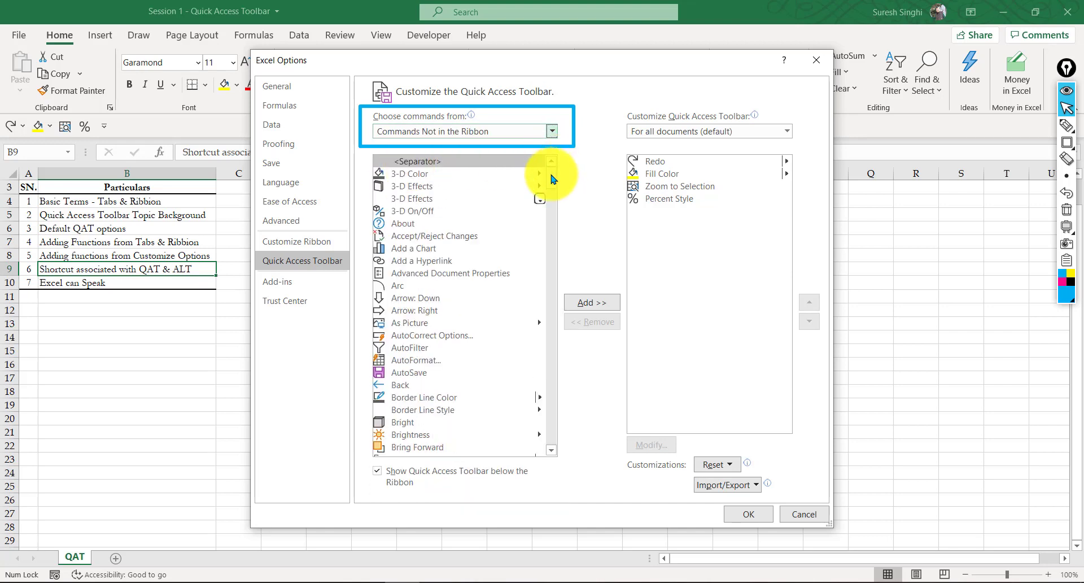
pyautogui.moveTo(551, 175)
pyautogui.mouseDown()
pyautogui.moveTo(552, 452)
pyautogui.moveTo(563, 233)
pyautogui.moveTo(552, 162)
pyautogui.mouseUp()
pyautogui.moveTo(551, 183); pyautogui.dragTo(558, 226)
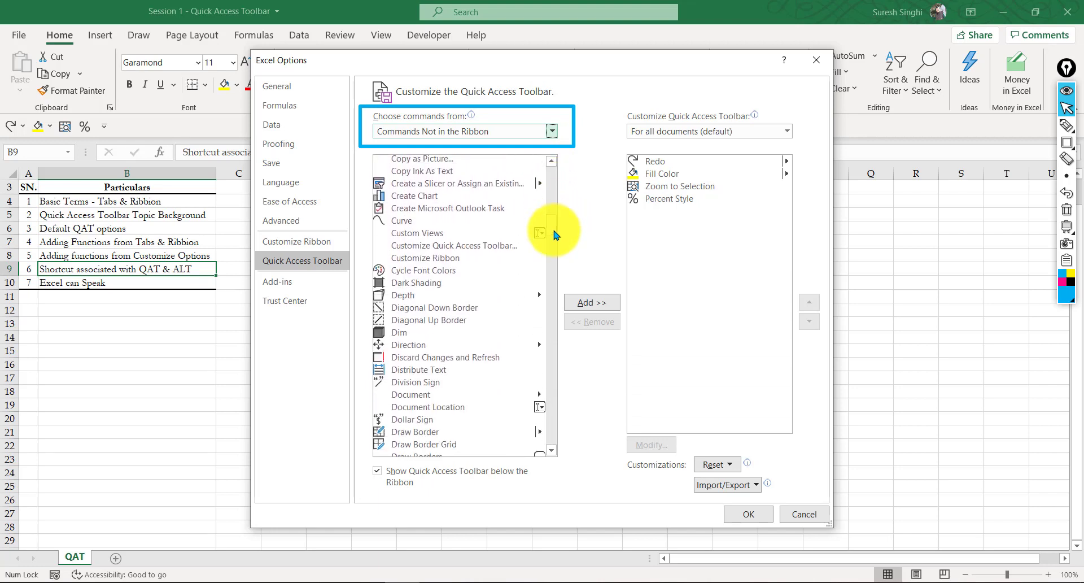
pyautogui.click(412, 286)
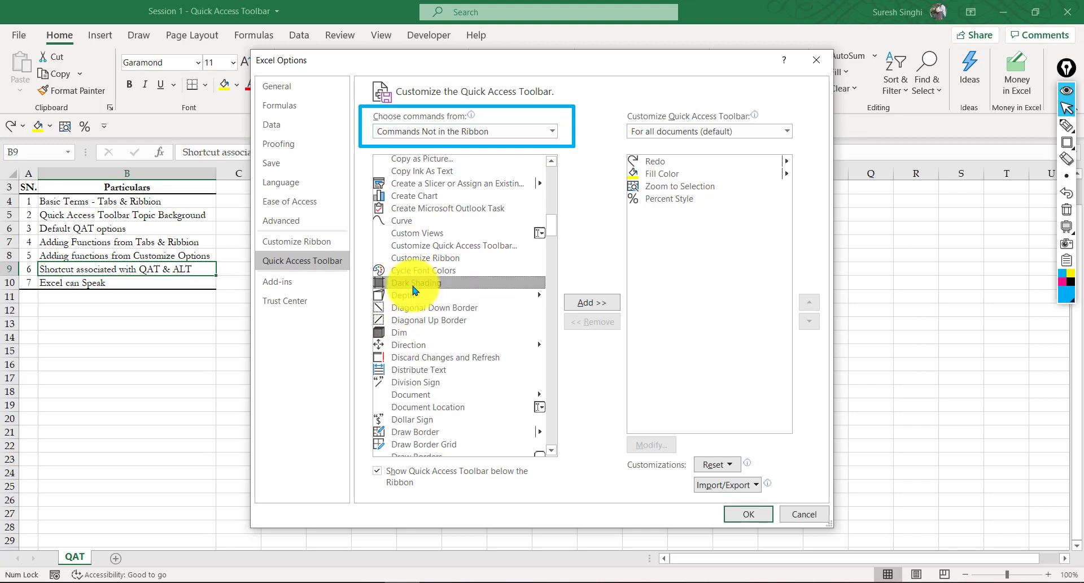
pyautogui.click(593, 304)
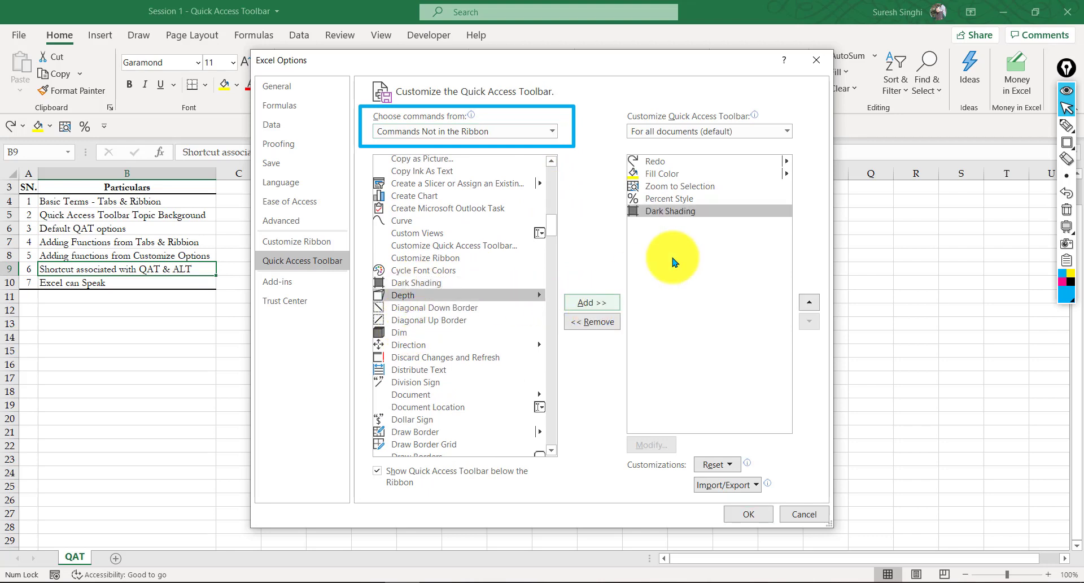
# Remove Percent Style from the Quick Access Toolbar list and apply the customization
pyautogui.click(666, 199)
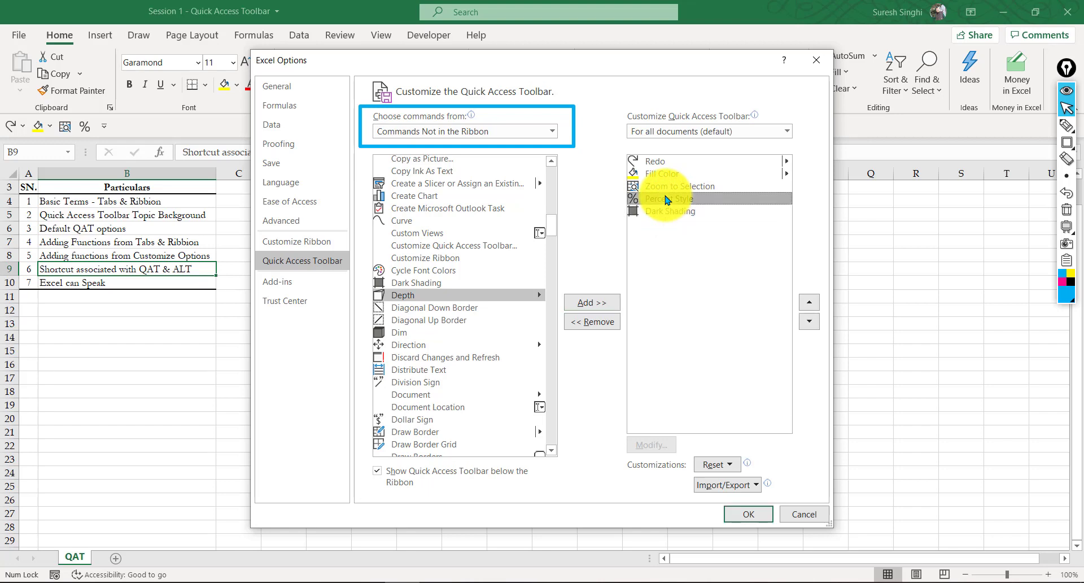
pyautogui.click(592, 323)
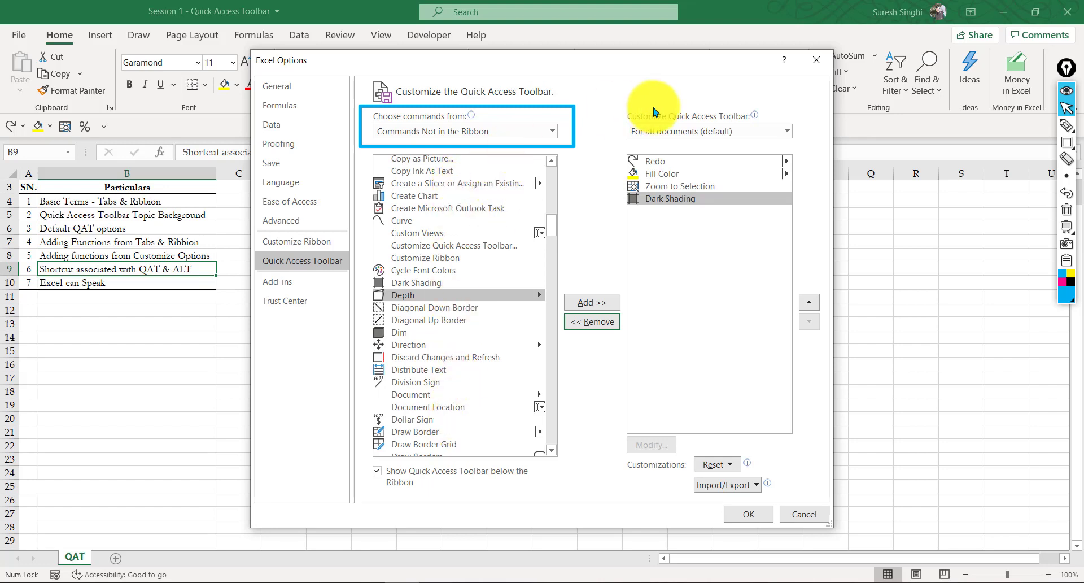
pyautogui.click(751, 515)
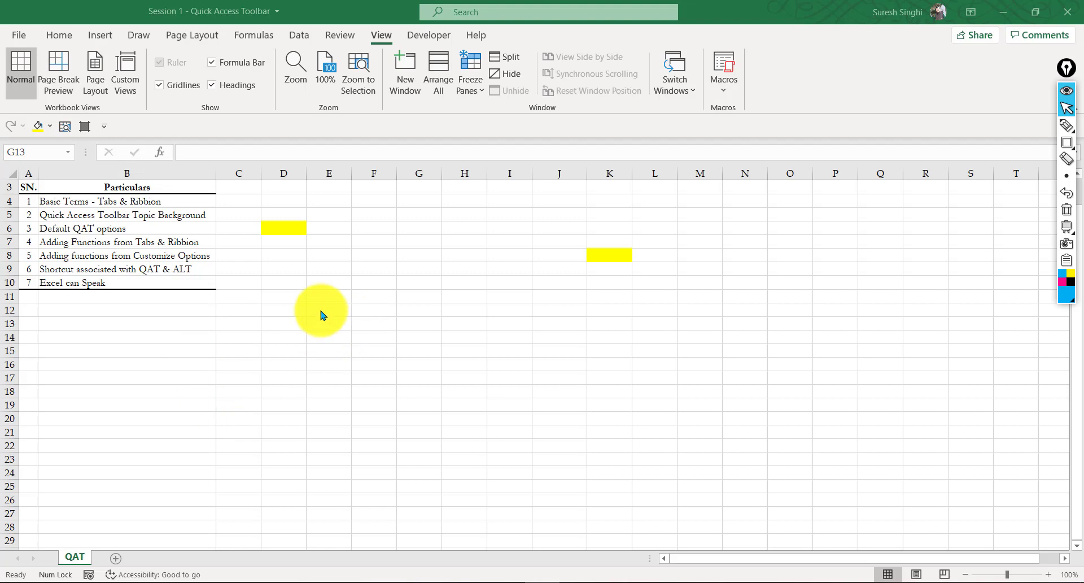
# Apply Dark Shading to cell G13 using the Quick Access Toolbar command
pyautogui.click(422, 278)
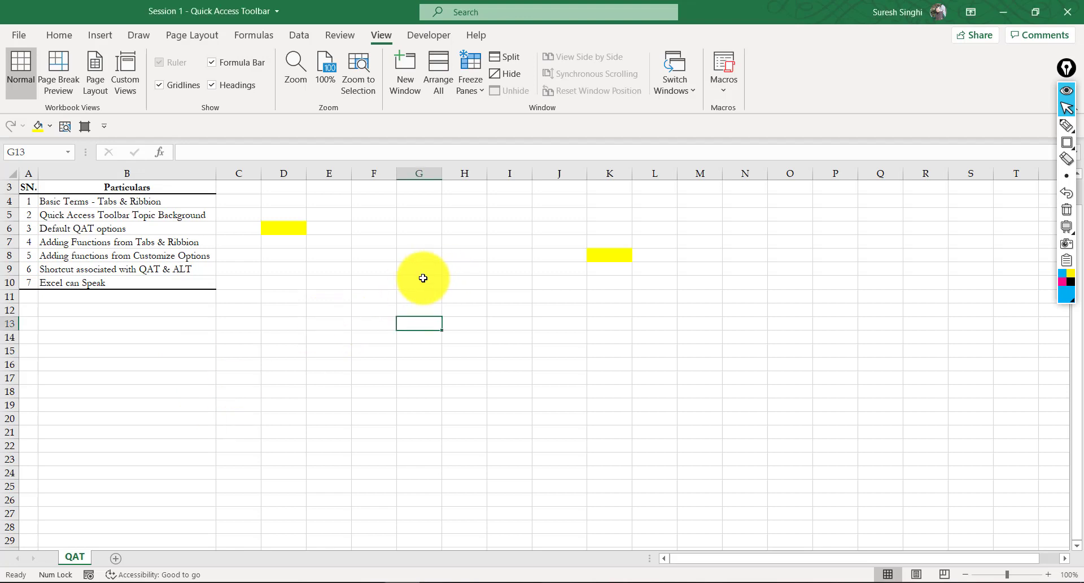
pyautogui.click(86, 130)
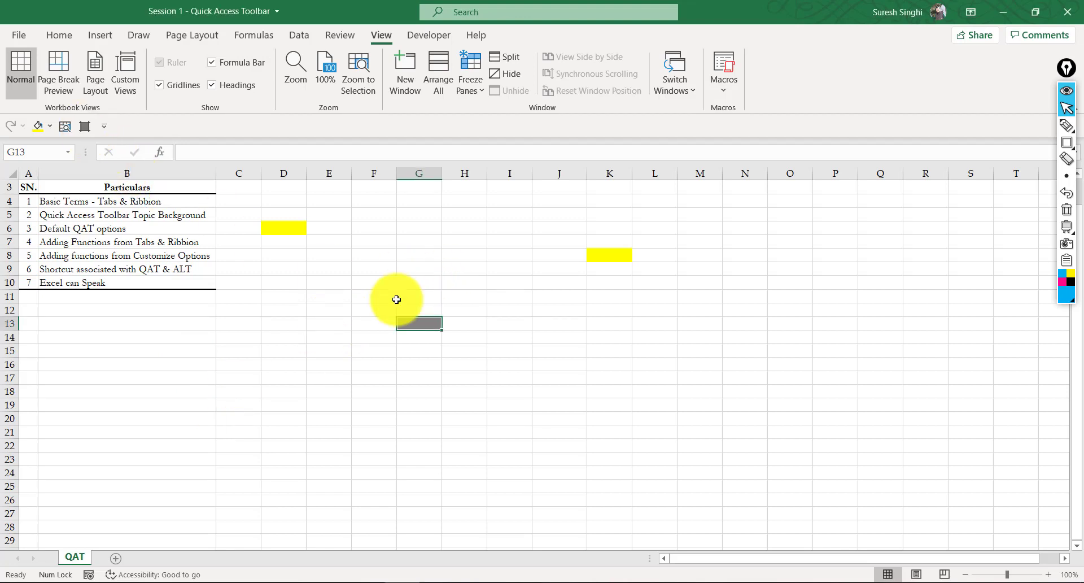
pyautogui.click(554, 321)
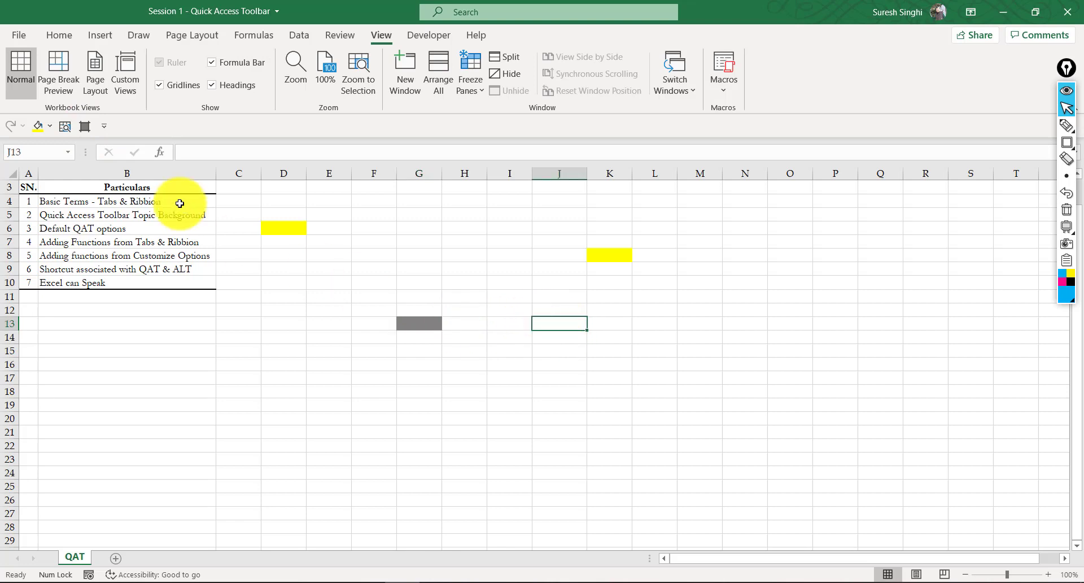
# Add a separator after Dark Shading in the Quick Access Toolbar list and apply the customization
pyautogui.click(107, 128)
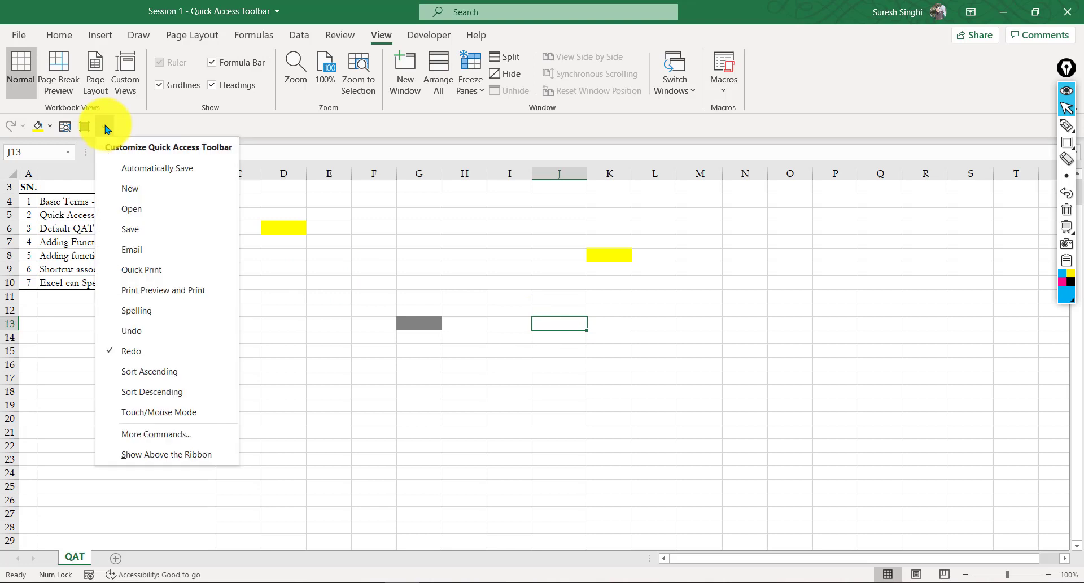
pyautogui.click(152, 434)
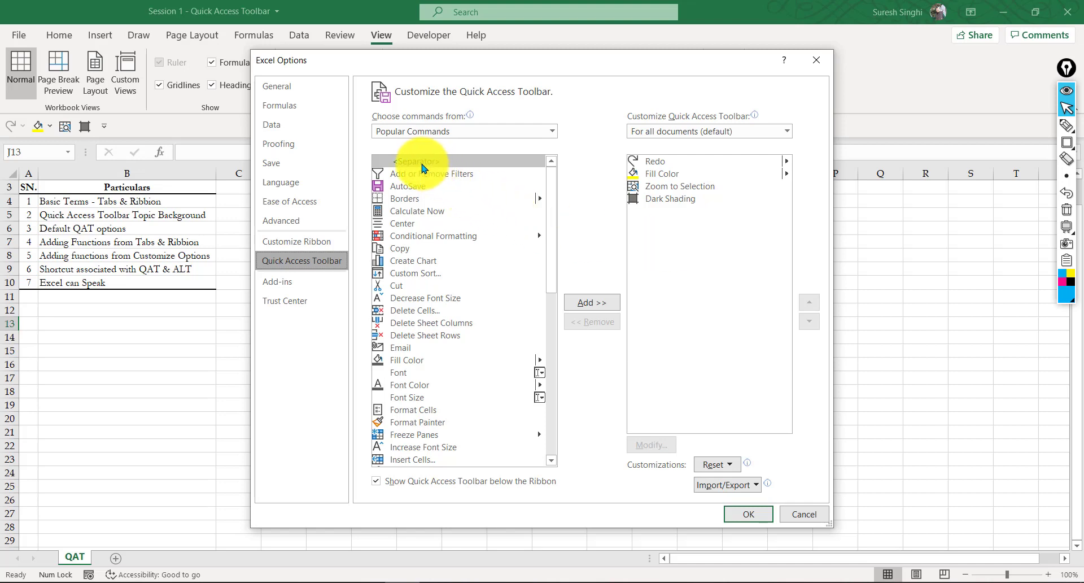
pyautogui.click(587, 305)
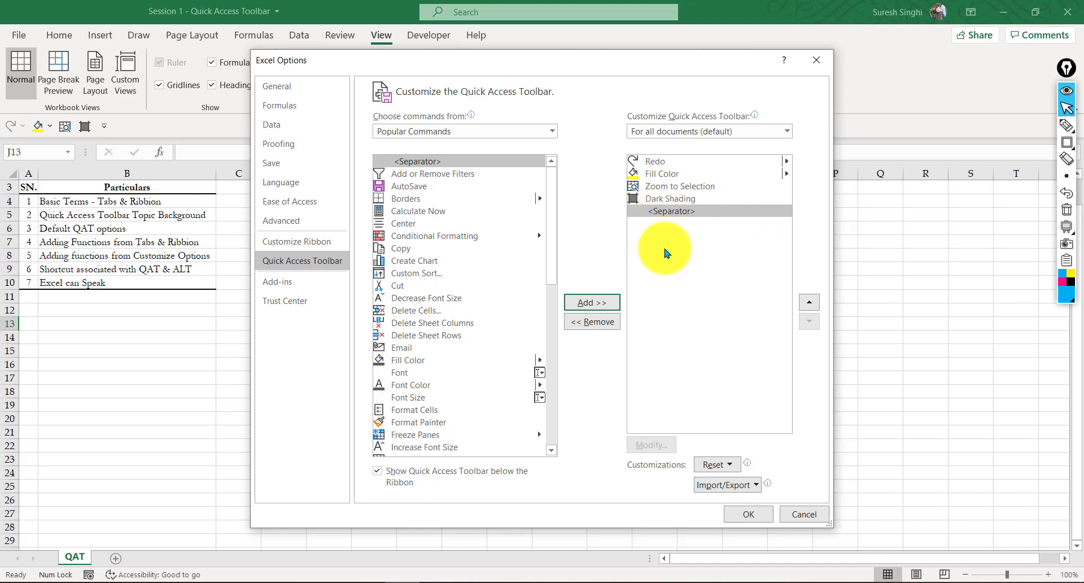
pyautogui.click(748, 511)
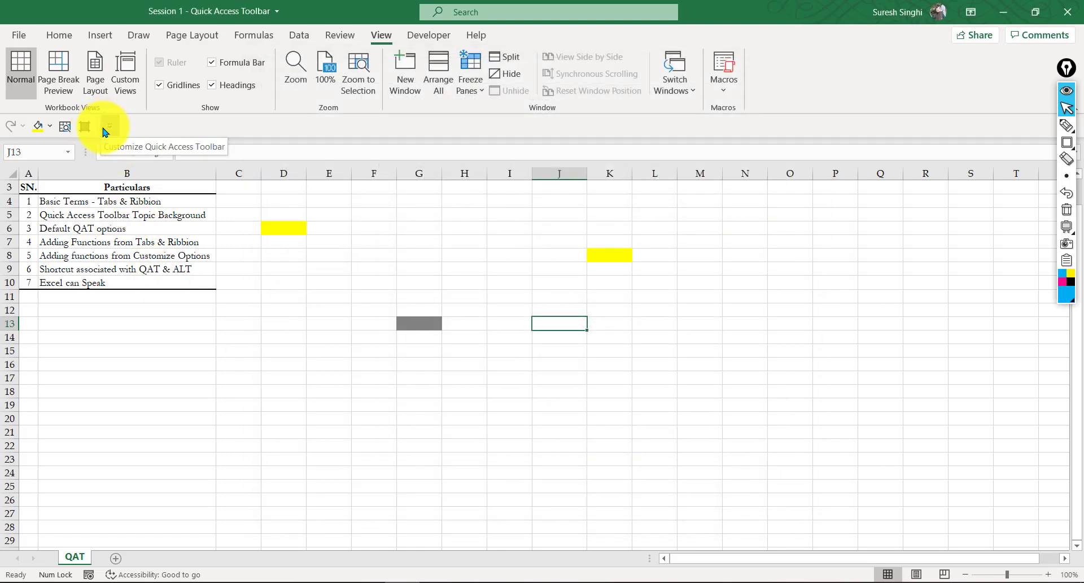
# Add Comma Style, Percent Style, Accounting Number Format, Increase Decimal and Decrease Decimal from the ribbon to the Quick Access Toolbar
pyautogui.click(61, 35)
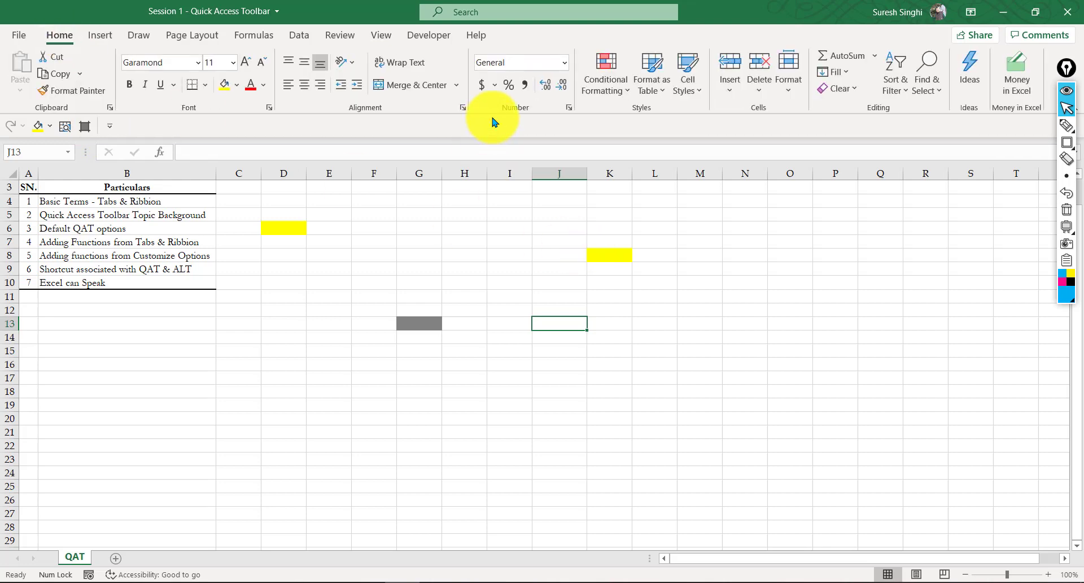
pyautogui.rightClick(526, 86)
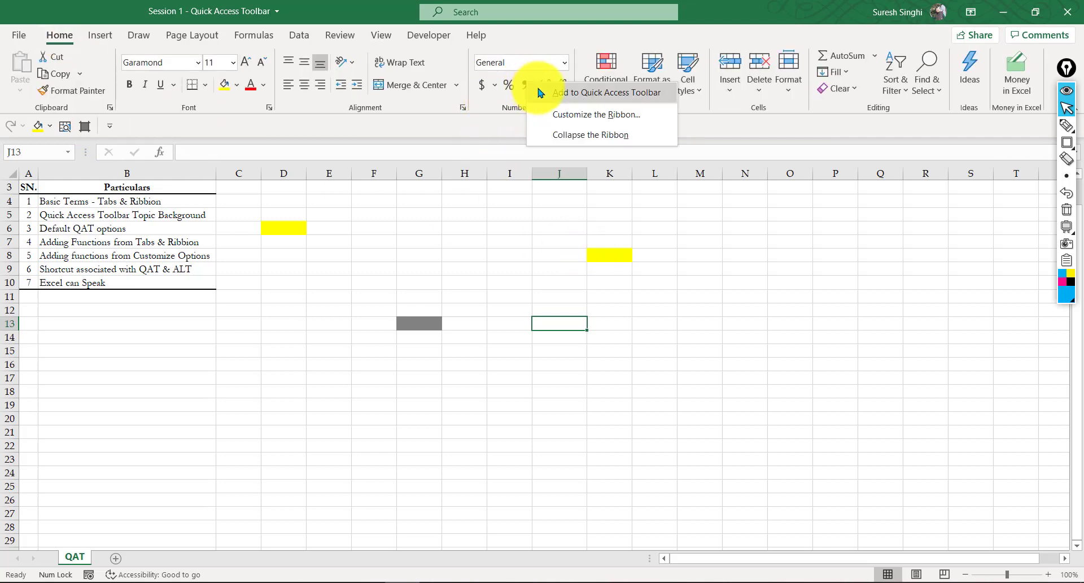
pyautogui.click(539, 91)
pyautogui.rightClick(510, 89)
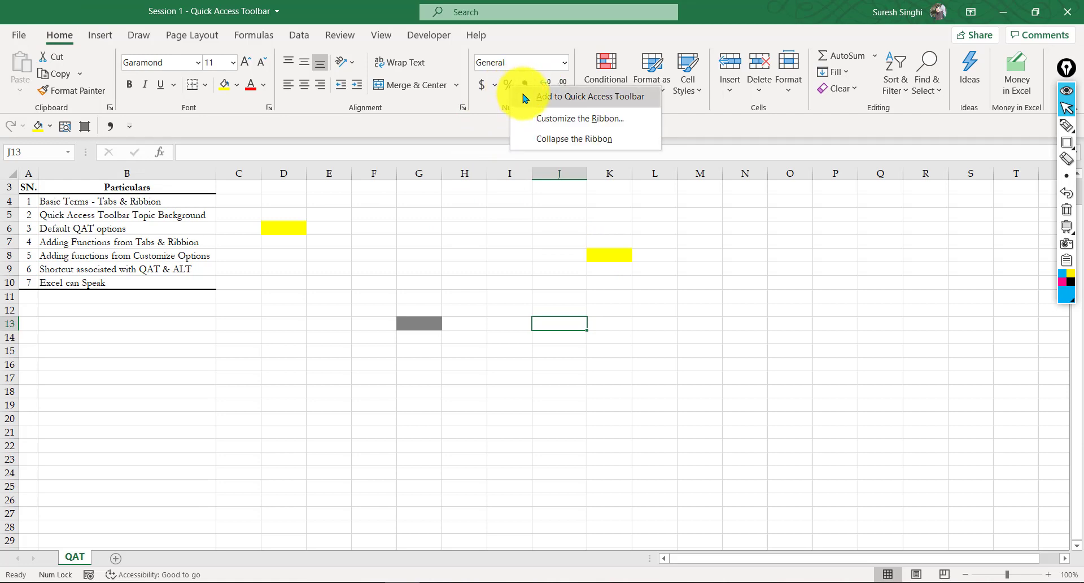
pyautogui.click(521, 92)
pyautogui.rightClick(487, 85)
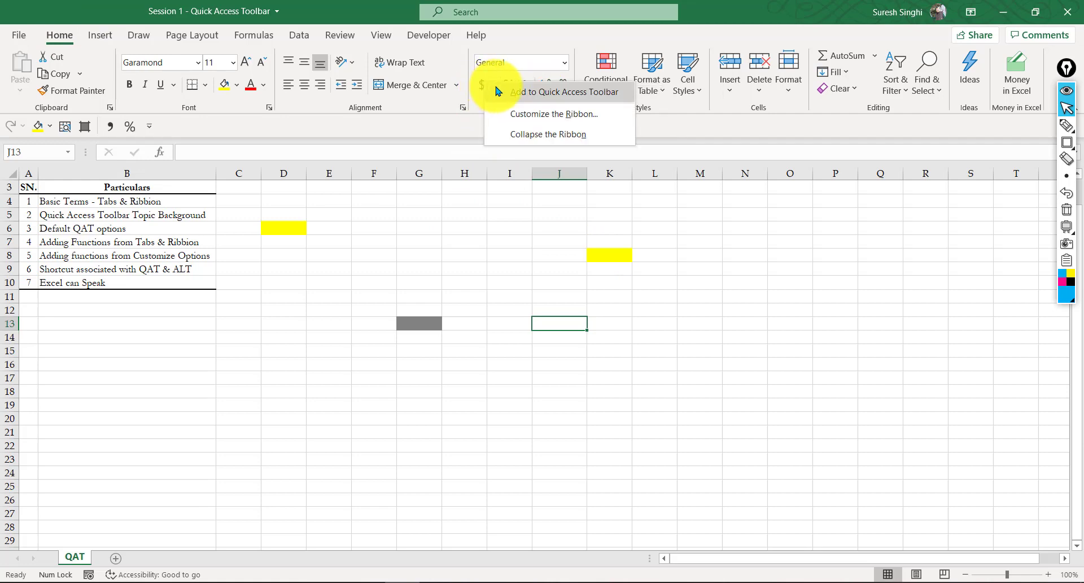
pyautogui.click(519, 92)
pyautogui.rightClick(546, 90)
pyautogui.click(563, 102)
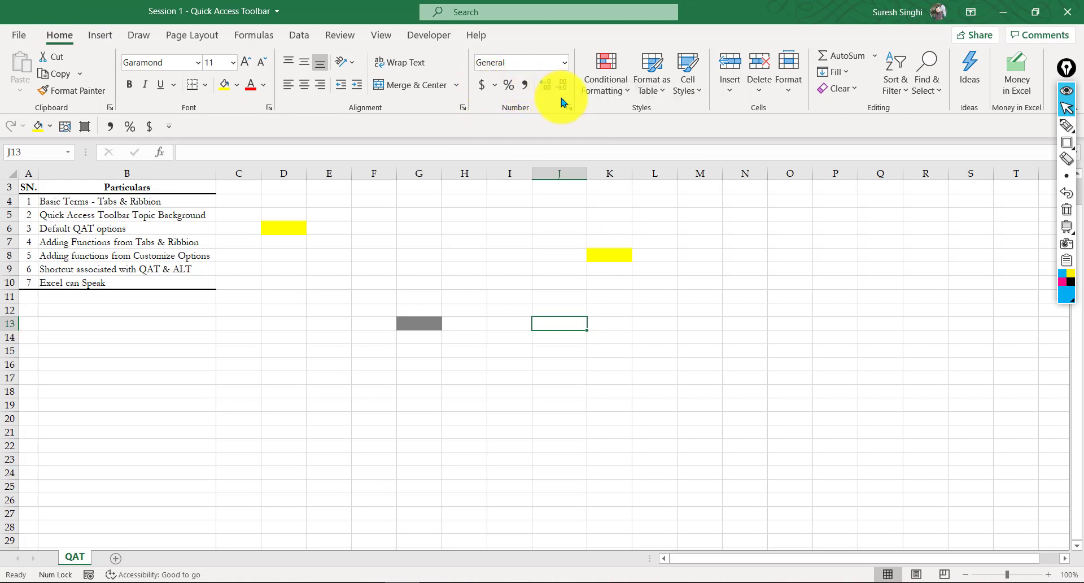
pyautogui.rightClick(561, 87)
pyautogui.click(573, 100)
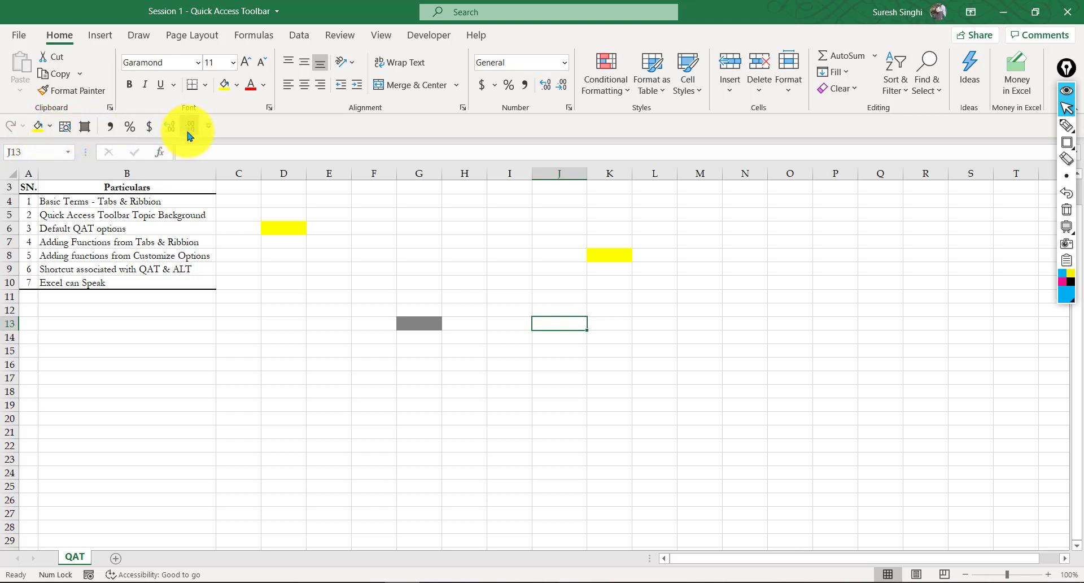
# Add a second separator after Decrease Decimal in the Quick Access Toolbar list and apply the customization
pyautogui.click(208, 126)
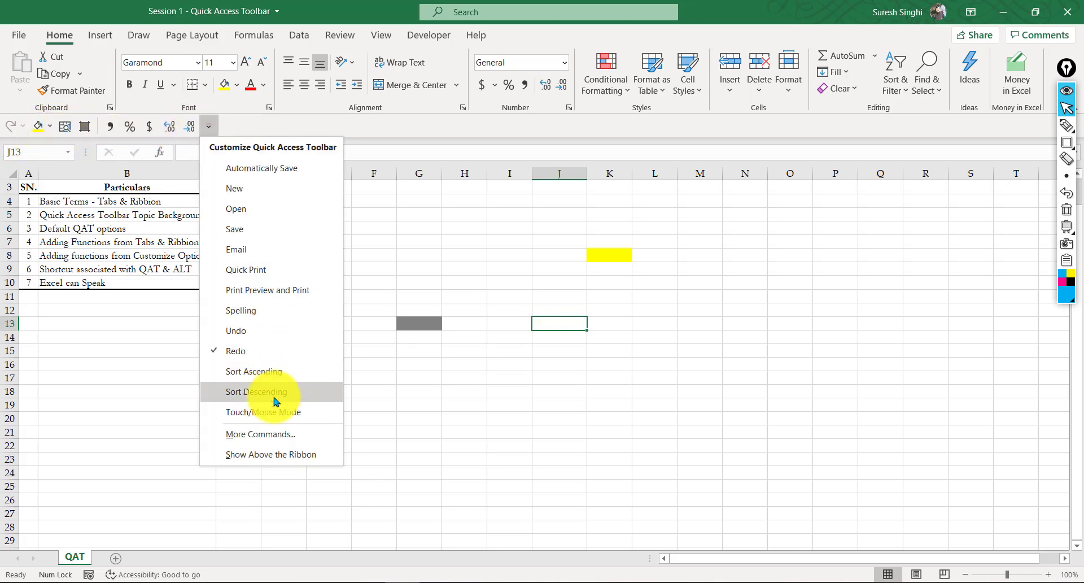
pyautogui.click(268, 431)
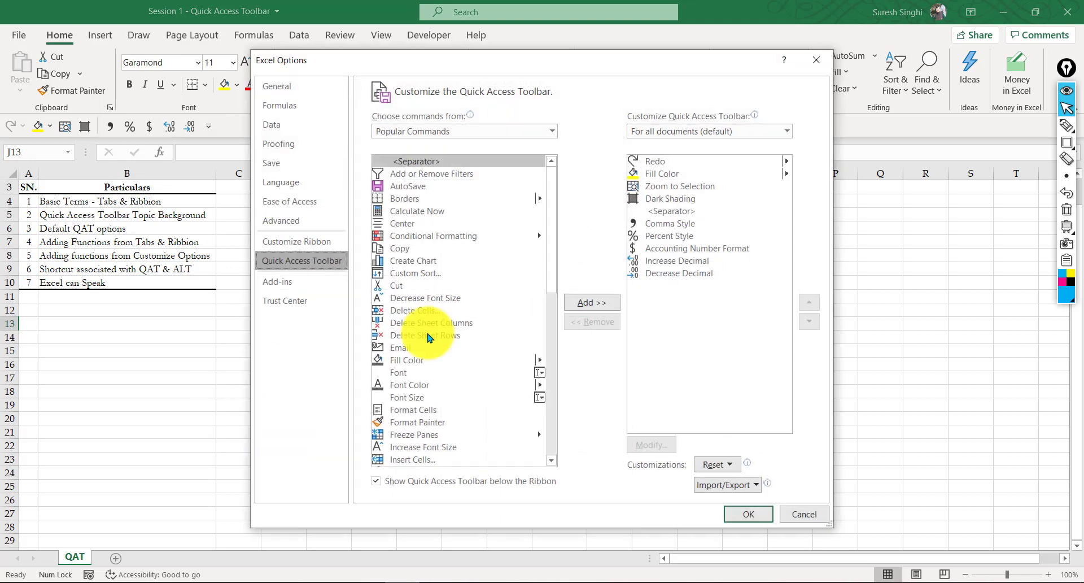
pyautogui.click(581, 303)
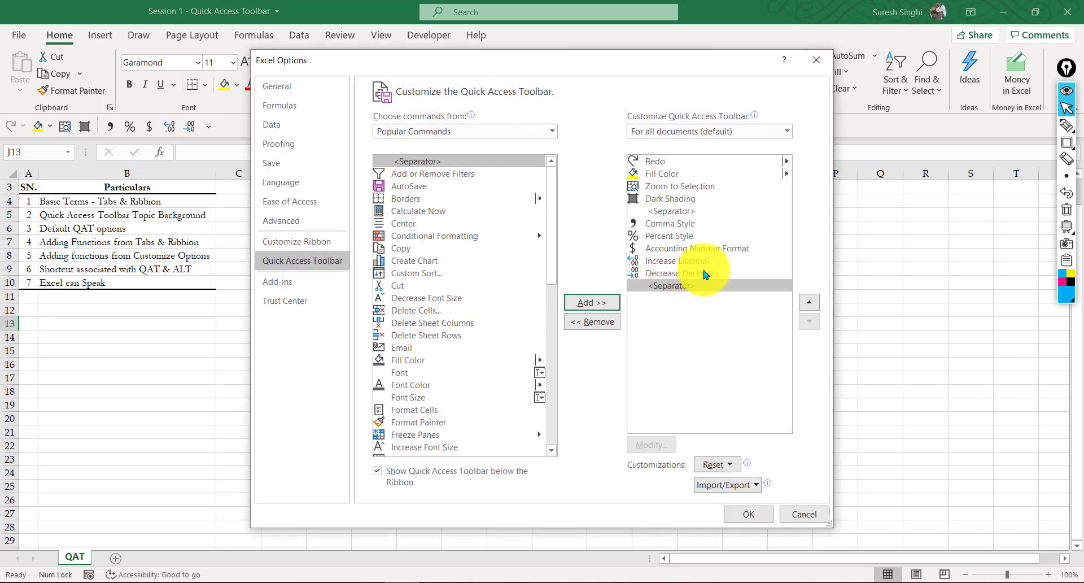
pyautogui.click(663, 214)
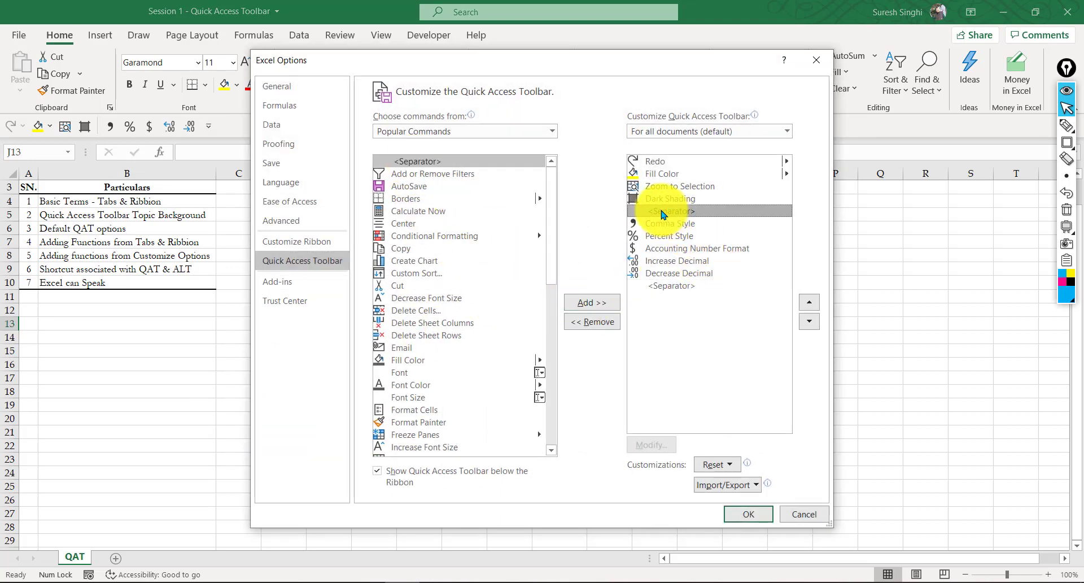
pyautogui.click(665, 286)
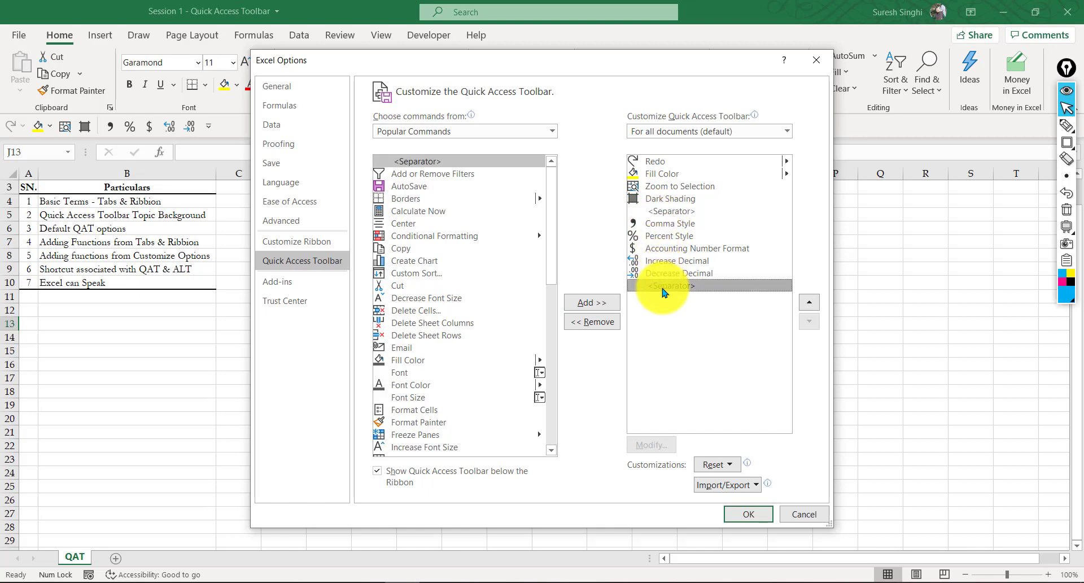
pyautogui.click(749, 515)
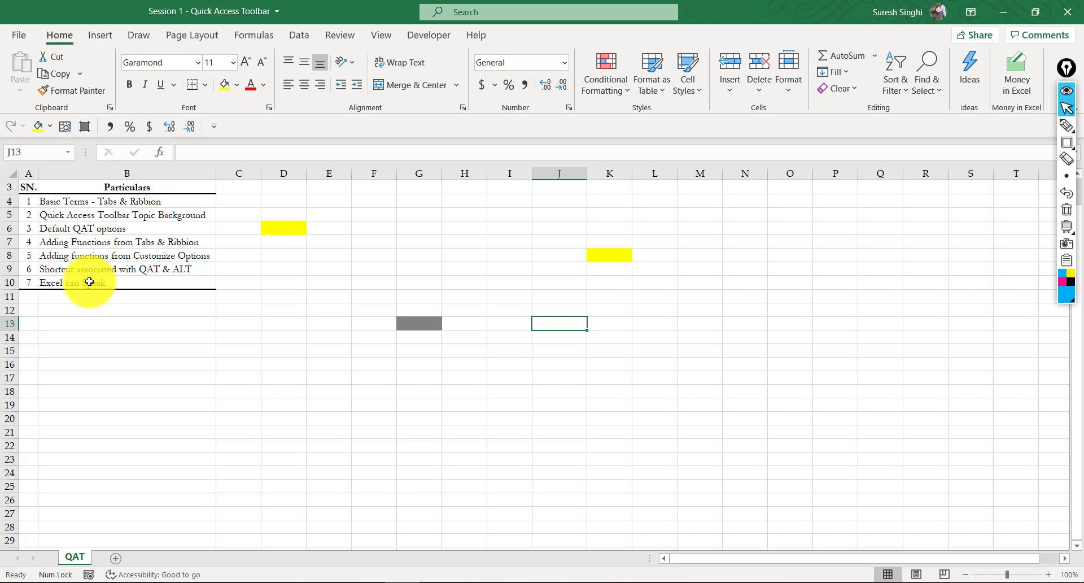
# Enter Alt in cell E21 and apply Dark Shading to E22 through its Quick Access Toolbar key tip
pyautogui.click(312, 428)
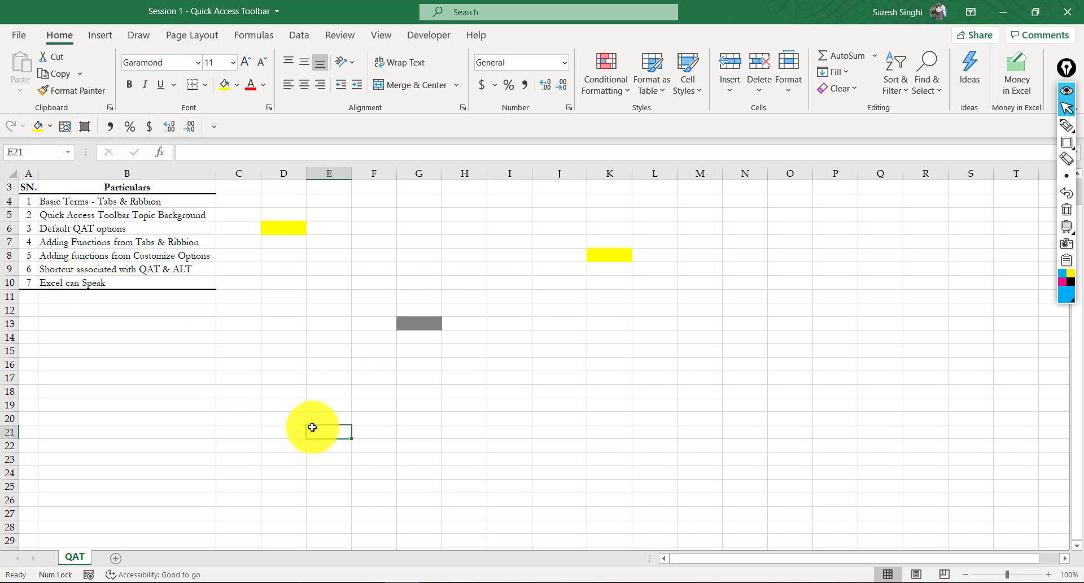
pyautogui.write('Alt')
pyautogui.press('Return')
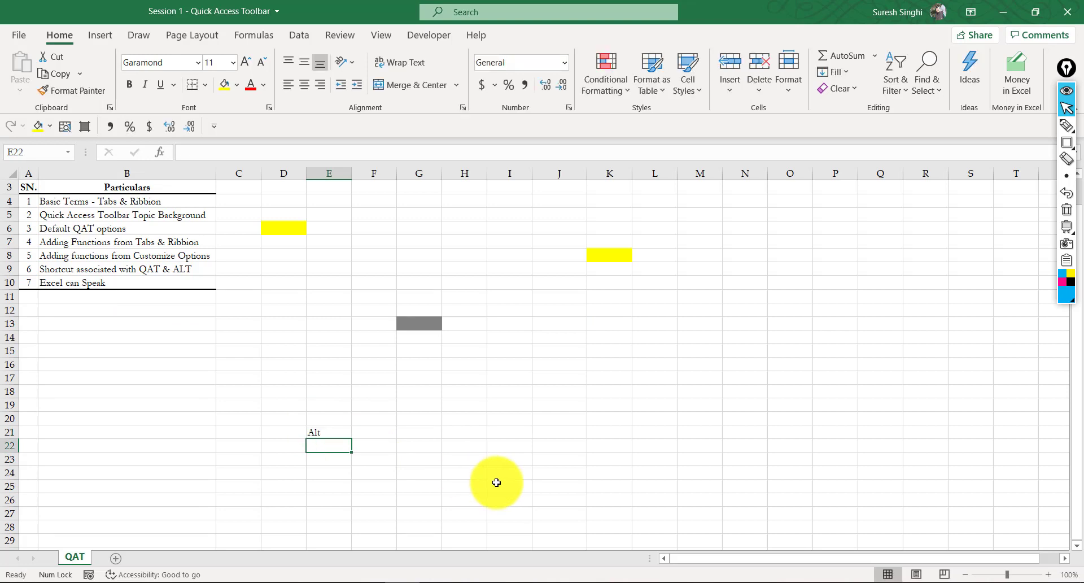
pyautogui.press('alt')
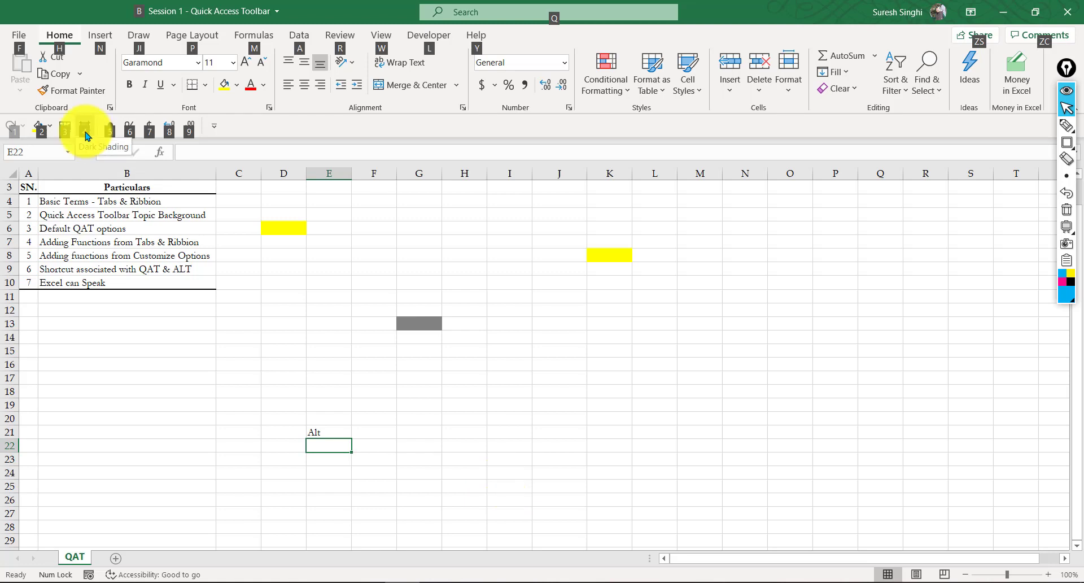
pyautogui.press('4')
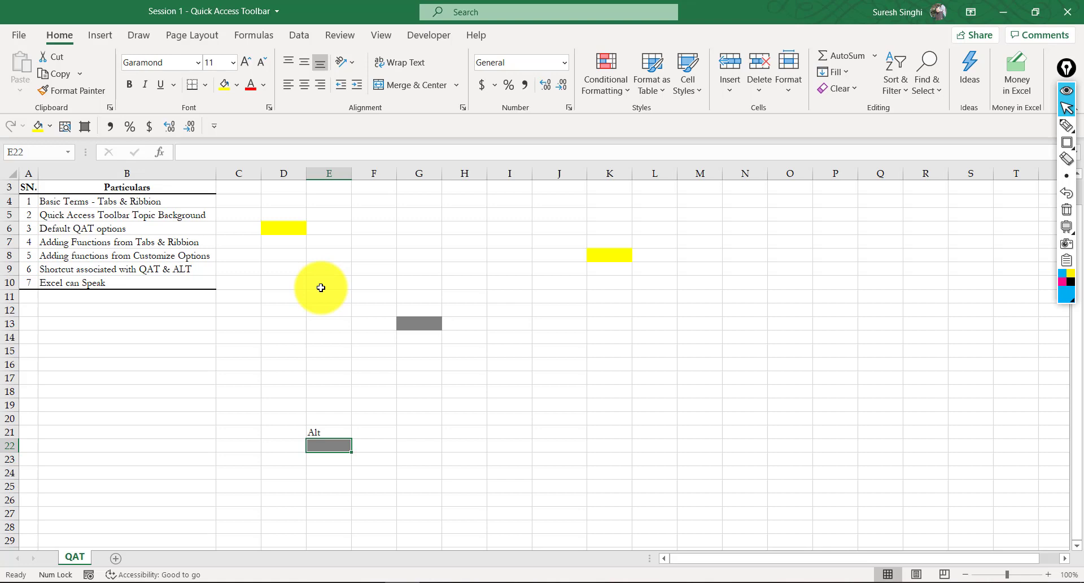
# Enter 100000 in cell G18
pyautogui.click(424, 395)
pyautogui.write('1')
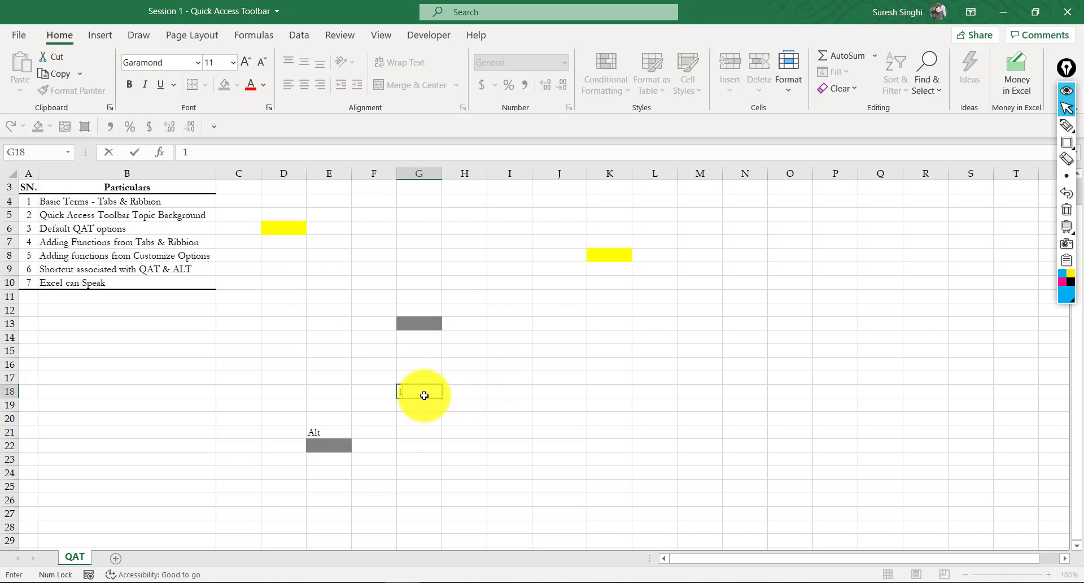
pyautogui.write('00000')
pyautogui.press('Return')
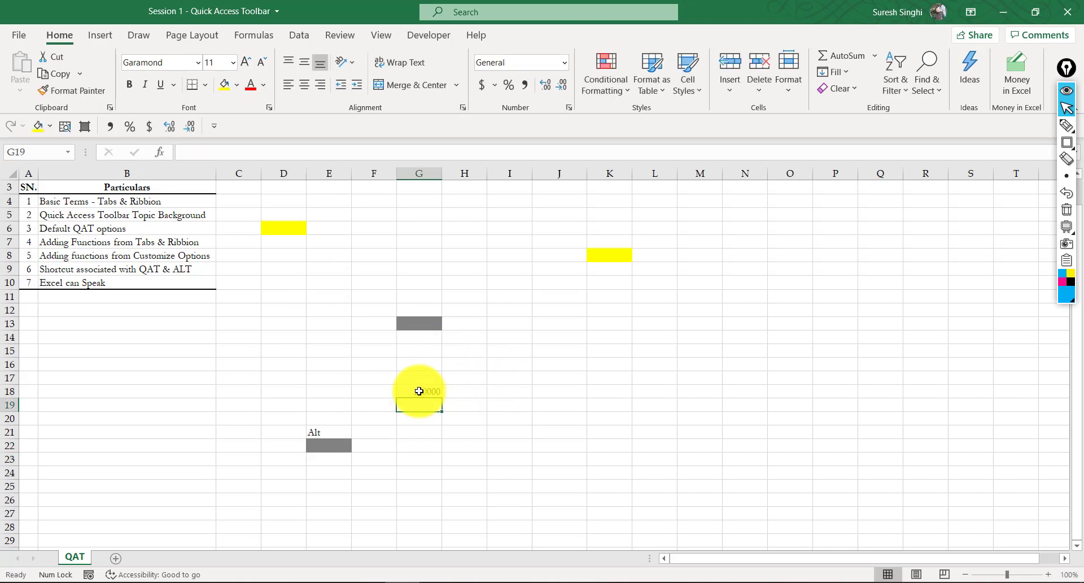
# Format cell G18 with Accounting Number Format and switch it to Comma Style through the Quick Access Toolbar key tips
pyautogui.click(419, 390)
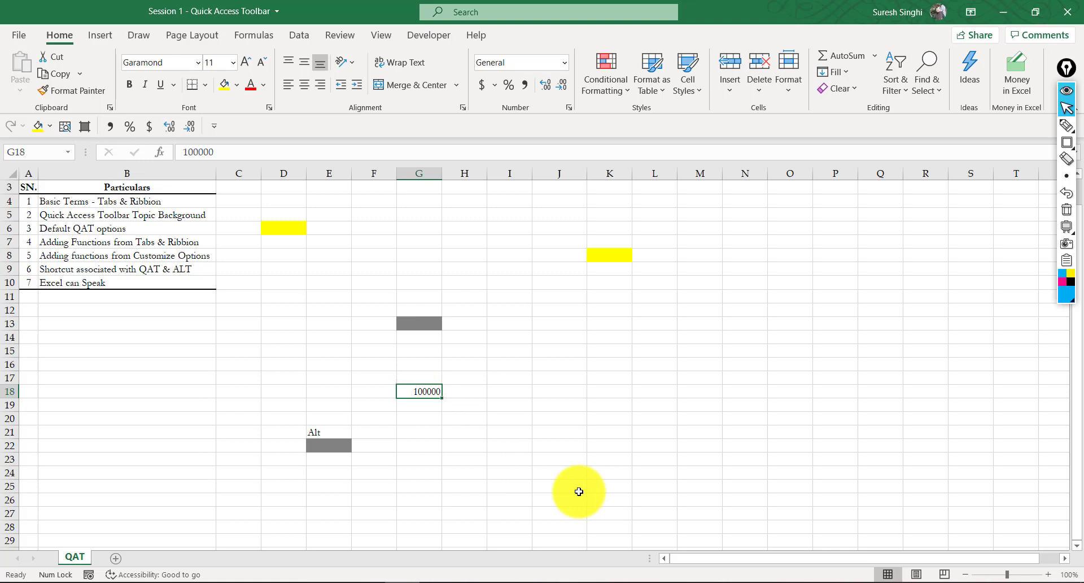
pyautogui.press('alt')
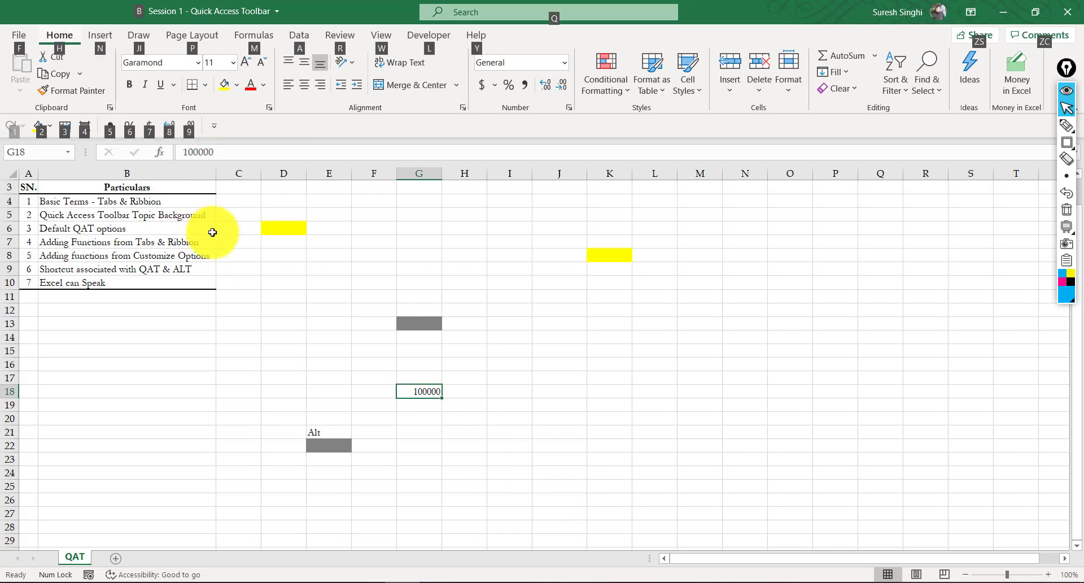
pyautogui.press('7')
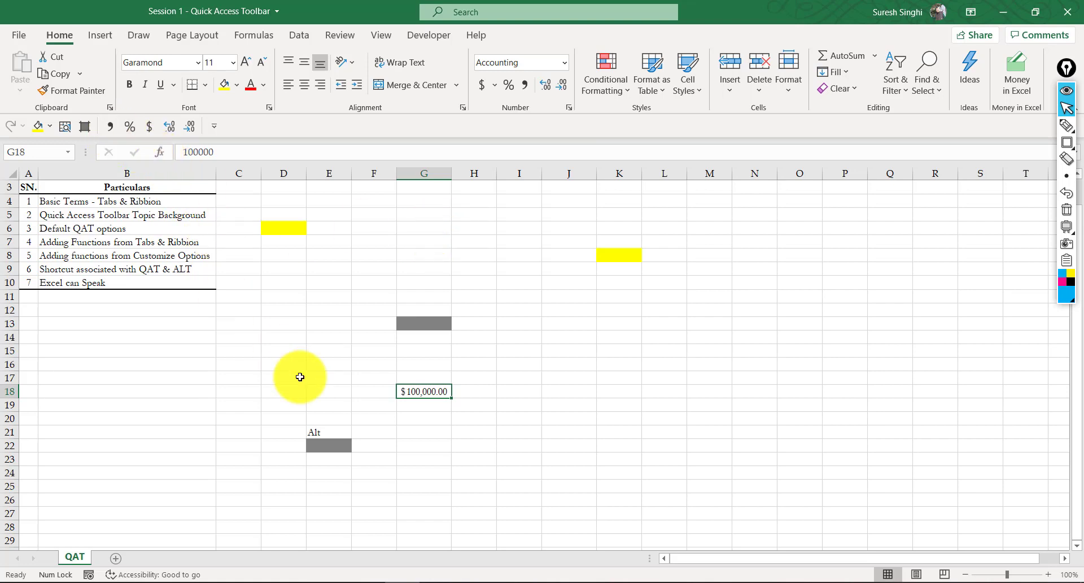
pyautogui.press('alt')
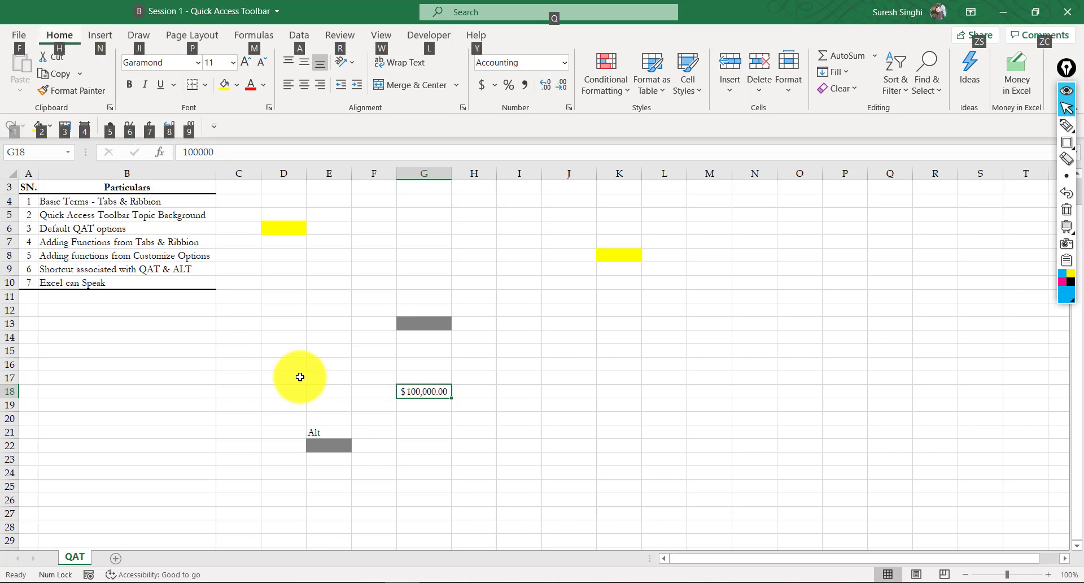
pyautogui.press('5')
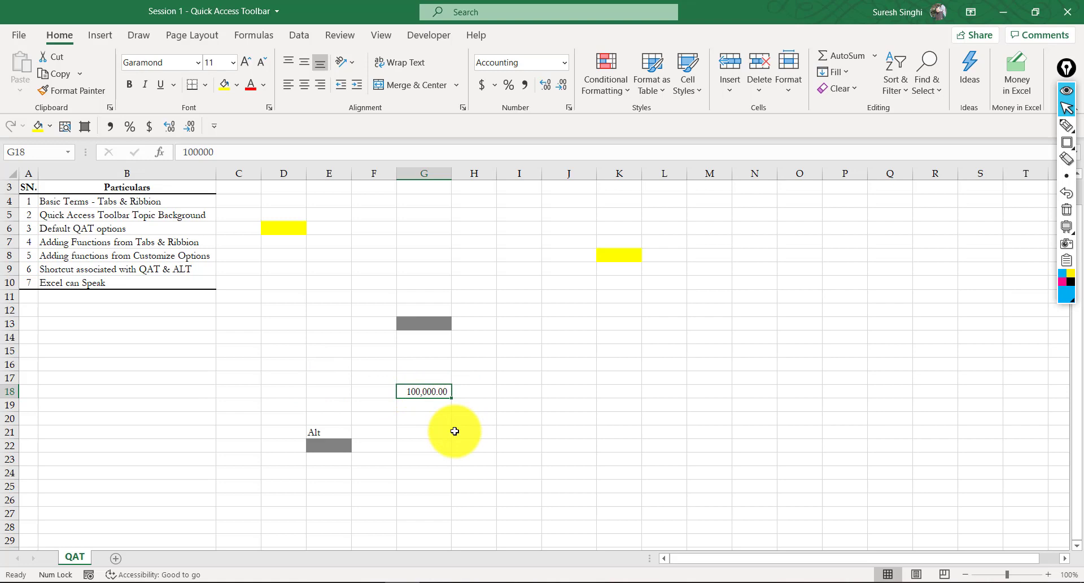
# Decrease the decimals of cell G18 by two places and increase them by two again through the toolbar key tips
pyautogui.press('alt')
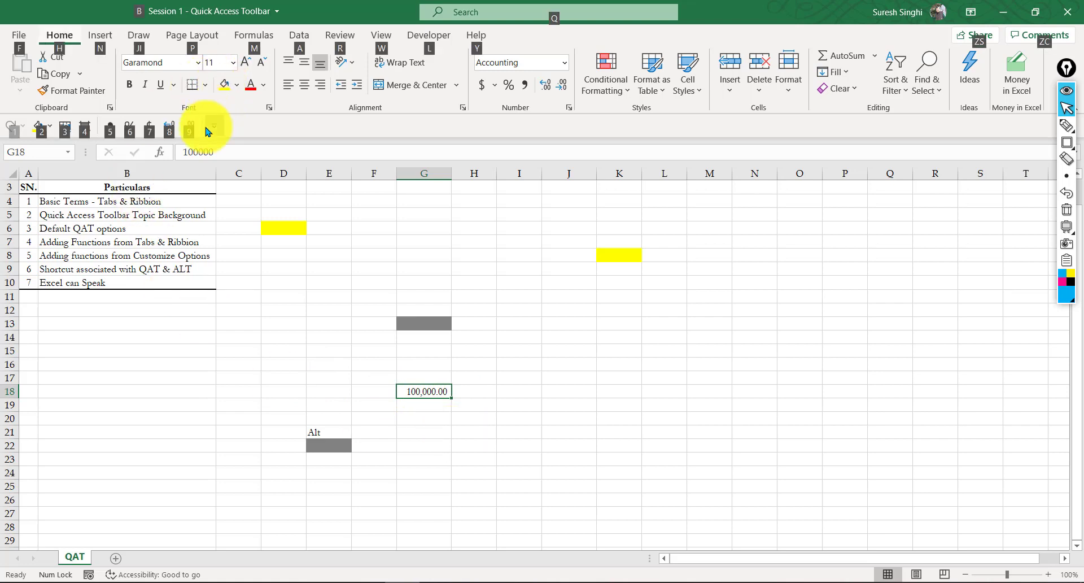
pyautogui.press('9')
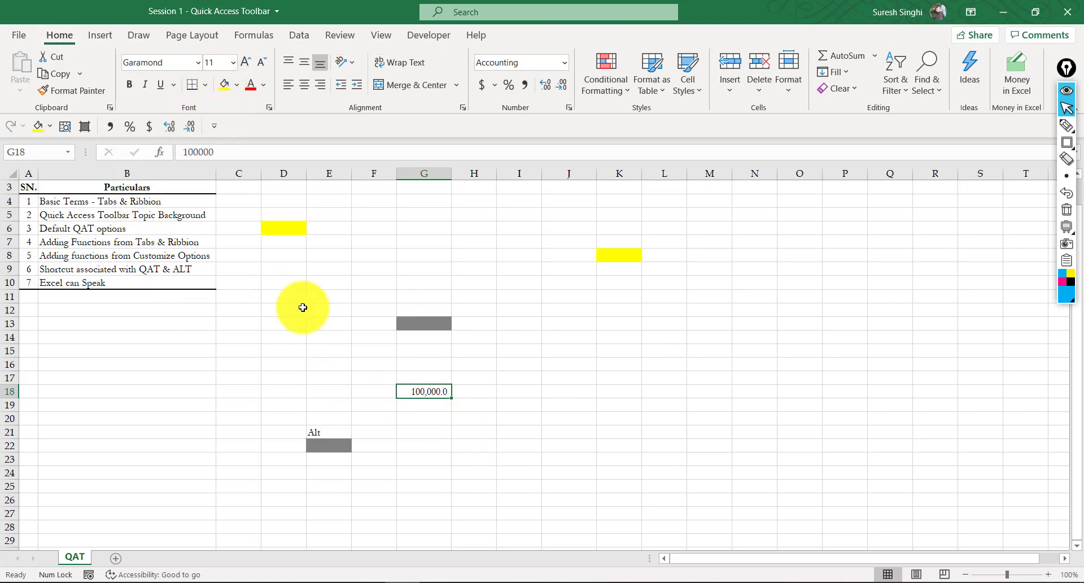
pyautogui.hotkey('alt', '9')
pyautogui.hotkey('alt', '8')
pyautogui.hotkey('alt', '8')
# Open the Quick Access Toolbar customization options, mark the page heading with a rectangle, and list the Commands Not in the Ribbon
pyautogui.click(215, 128)
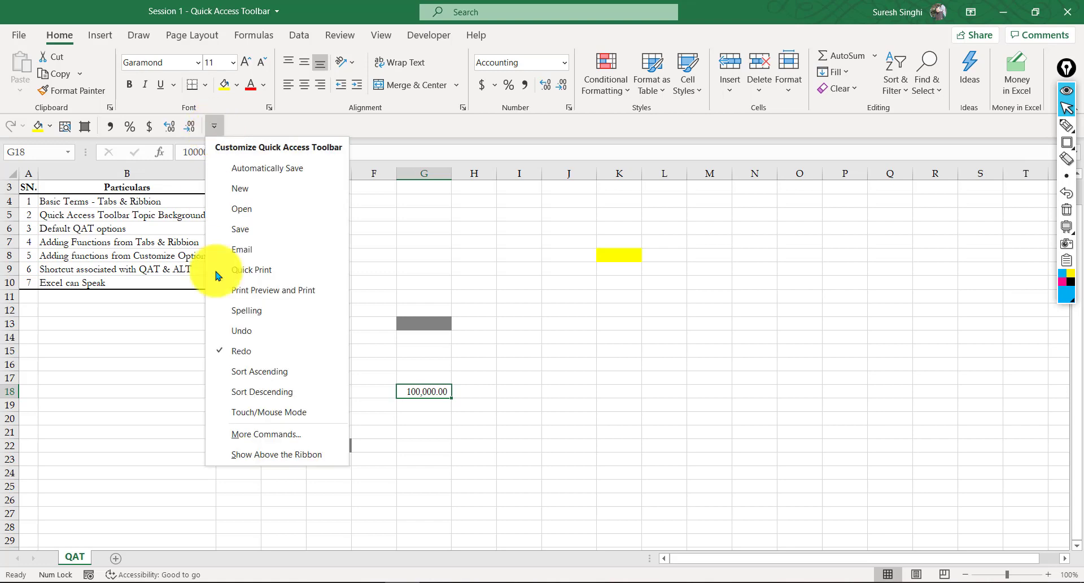
pyautogui.click(249, 434)
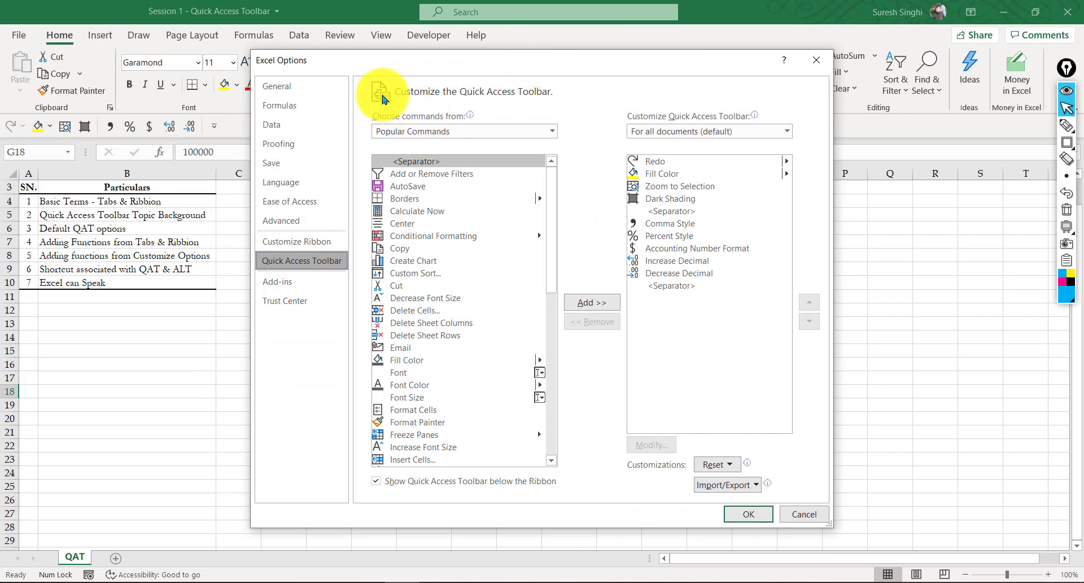
pyautogui.hotkey('ctrl', 'shift', 'r')
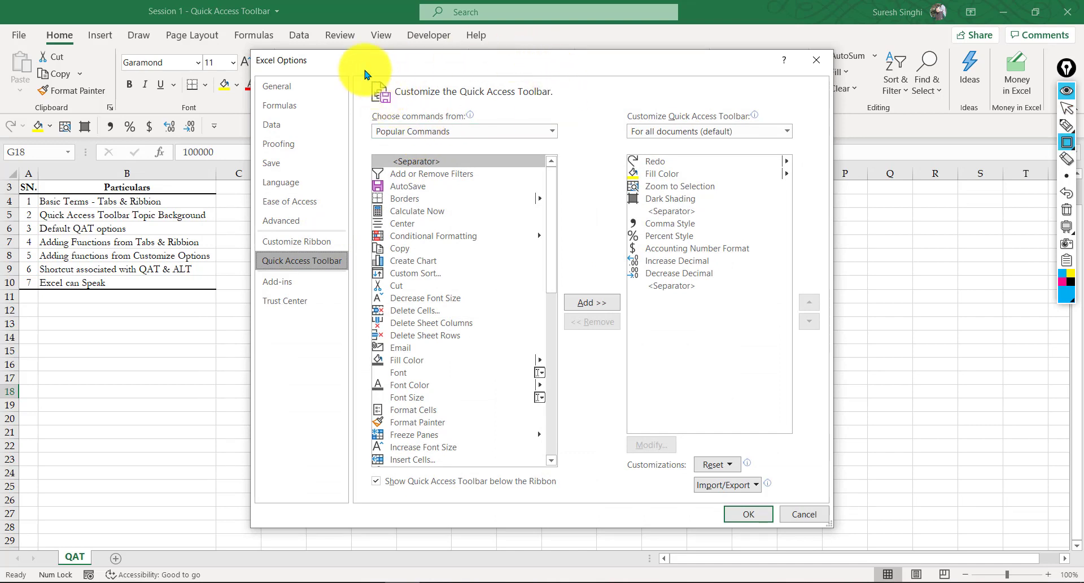
pyautogui.moveTo(365, 69); pyautogui.dragTo(562, 108)
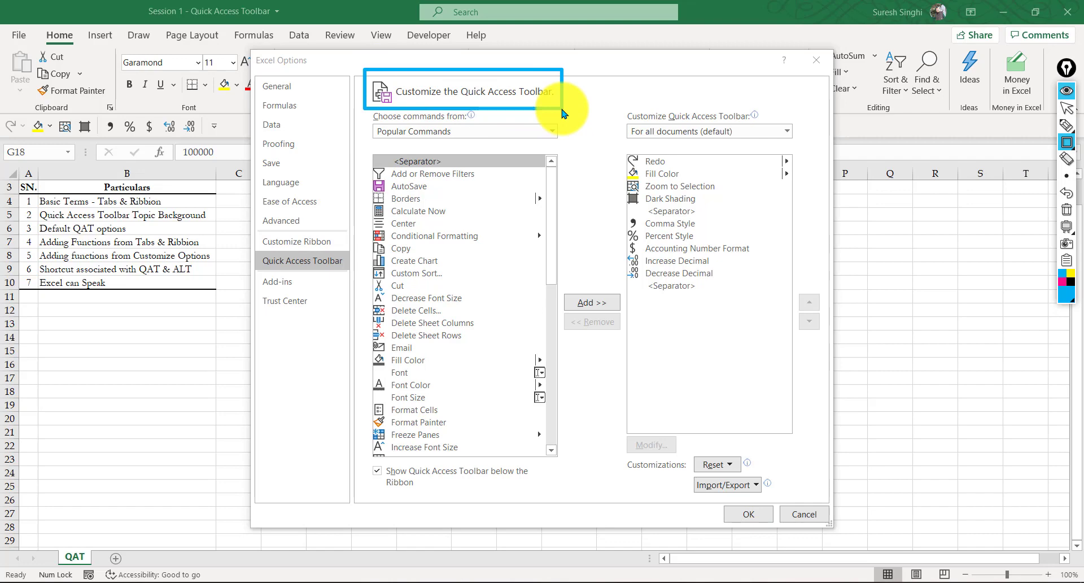
pyautogui.hotkey('ctrl', 'shift', '2')
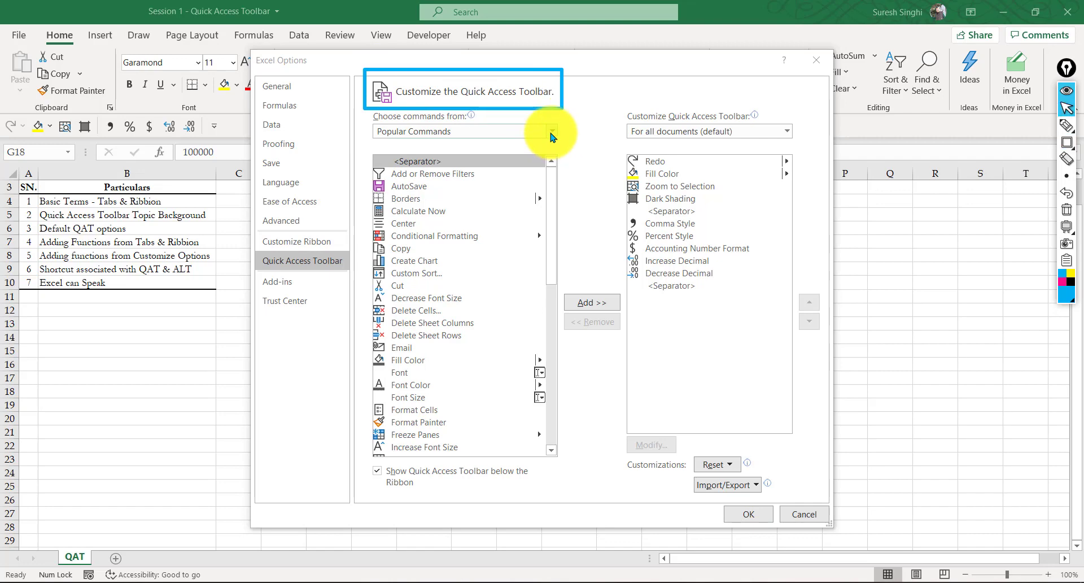
pyautogui.click(552, 134)
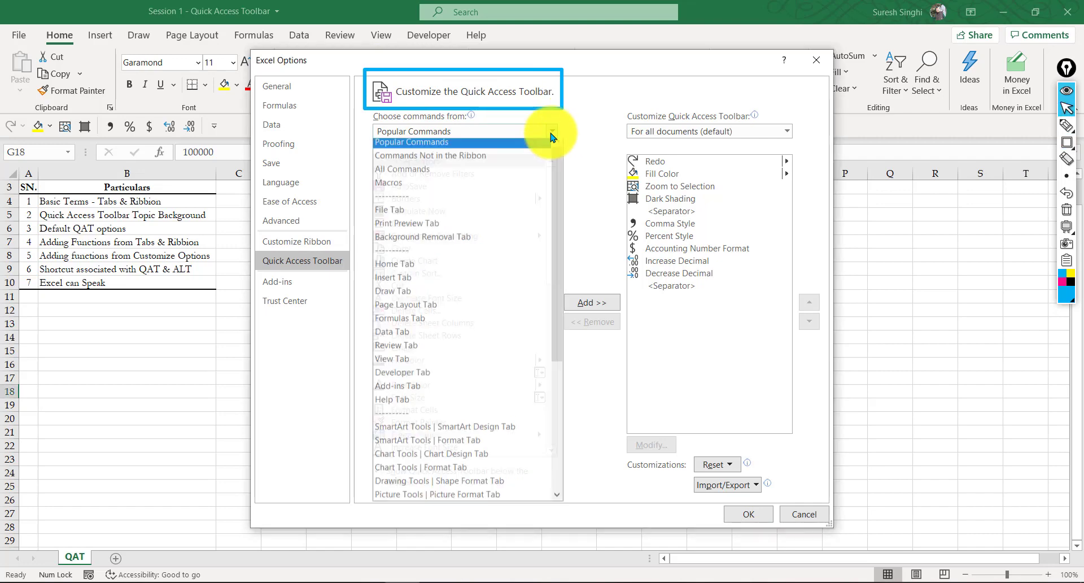
pyautogui.click(418, 161)
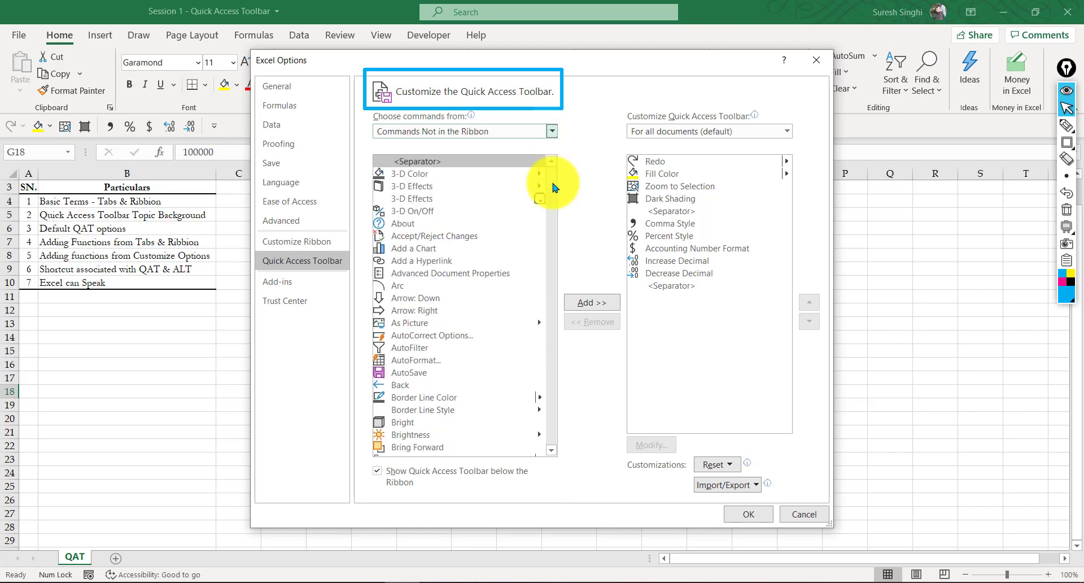
# Add the Speak Cells on Enter command to the Quick Access Toolbar after the last separator and apply the change
pyautogui.moveTo(551, 179); pyautogui.dragTo(562, 402)
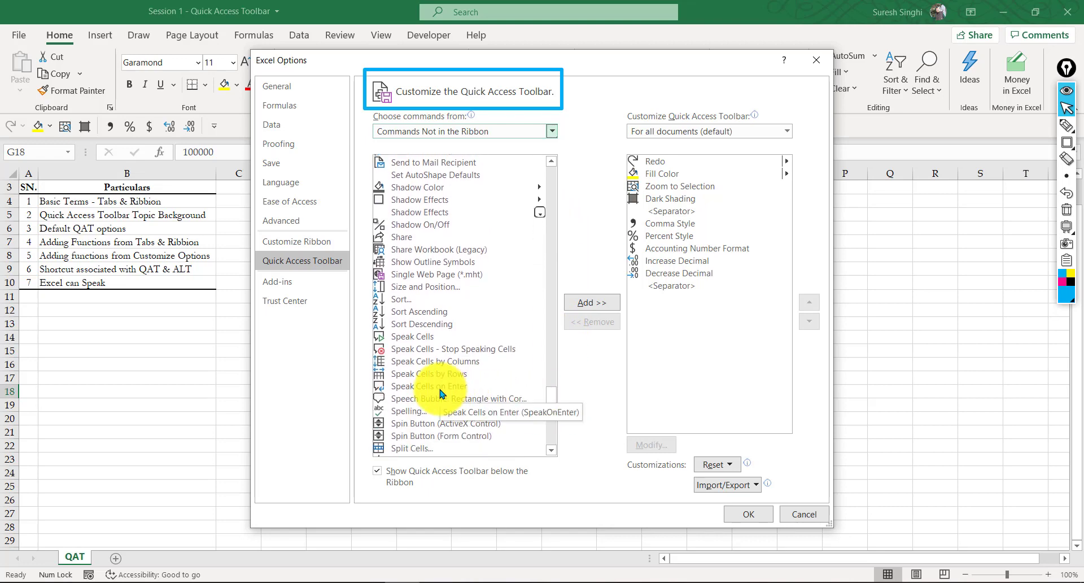
pyautogui.click(411, 336)
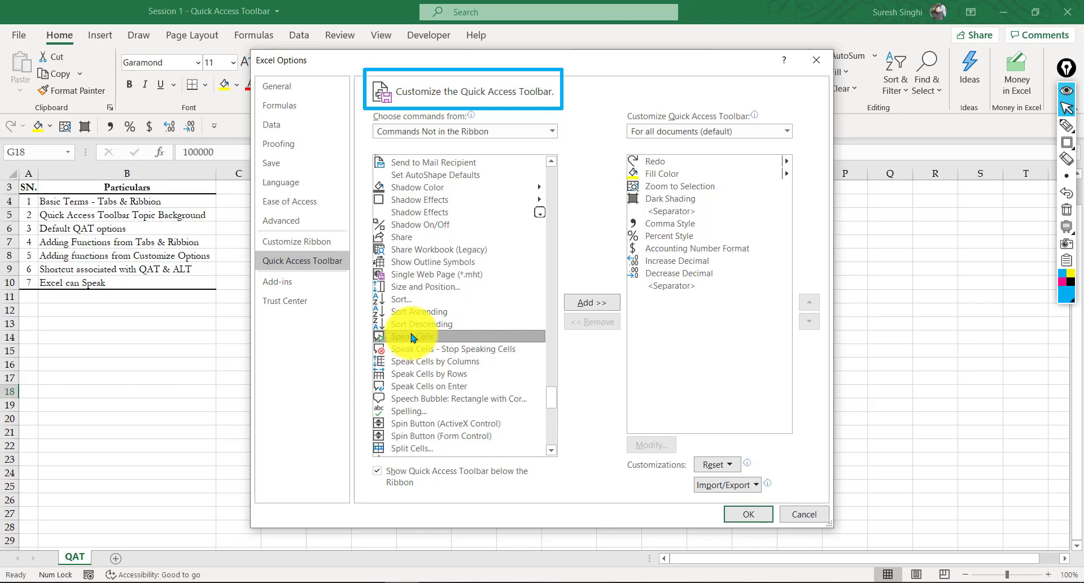
pyautogui.press('Down')
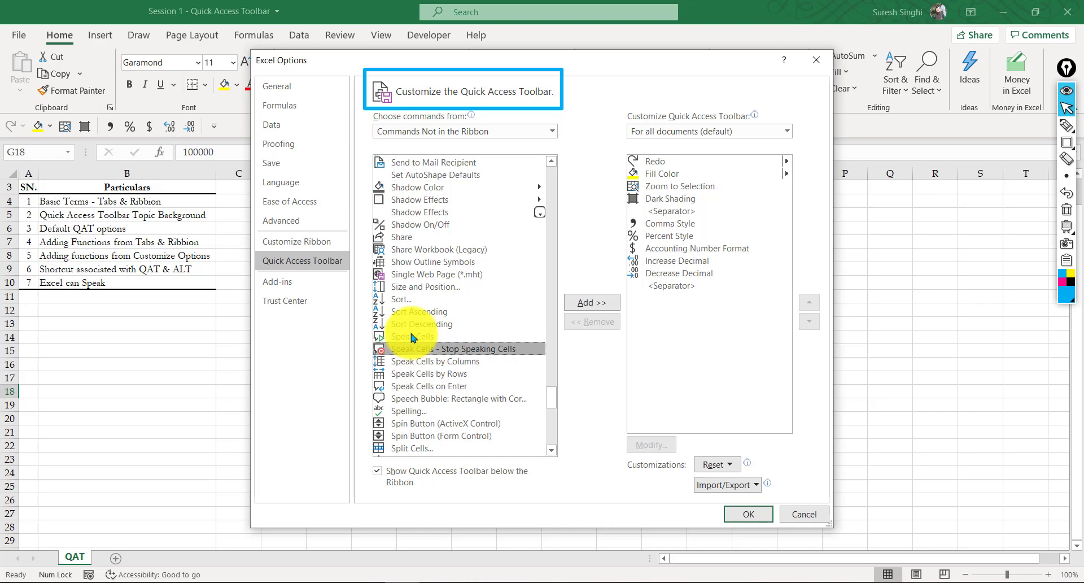
pyautogui.press('Down')
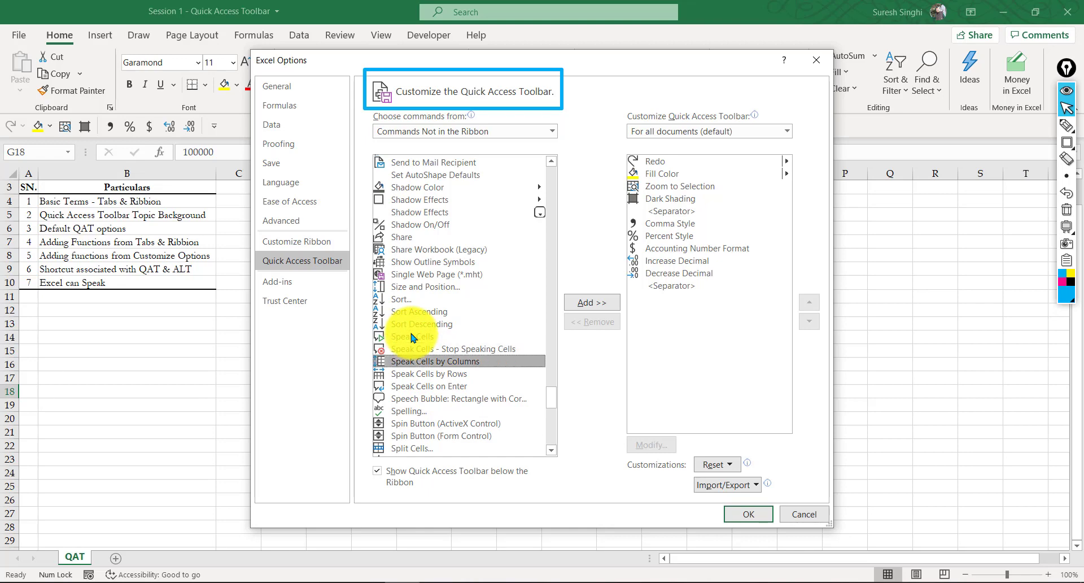
pyautogui.click(418, 386)
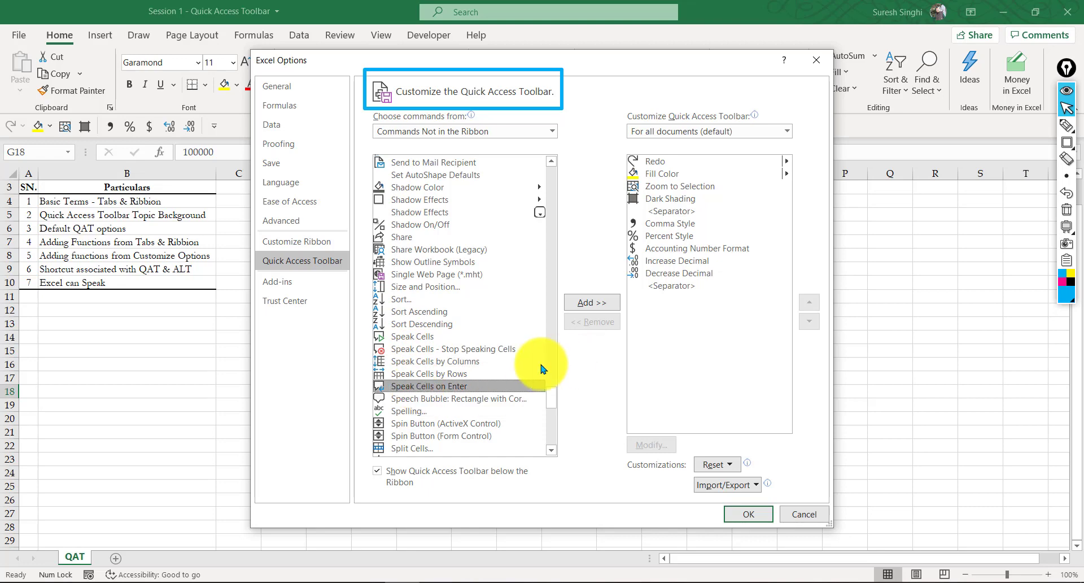
pyautogui.click(586, 307)
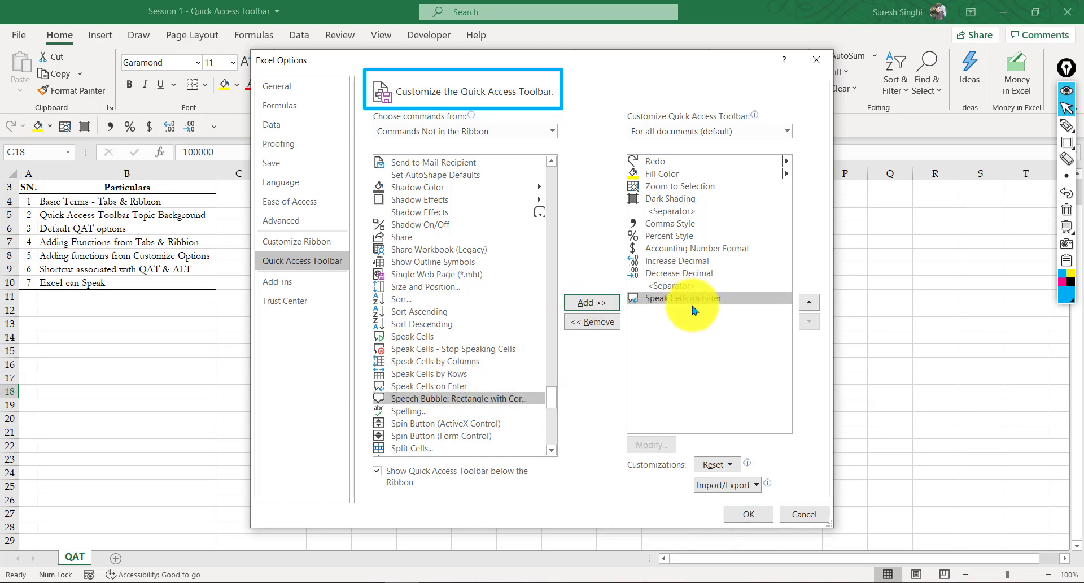
pyautogui.click(753, 515)
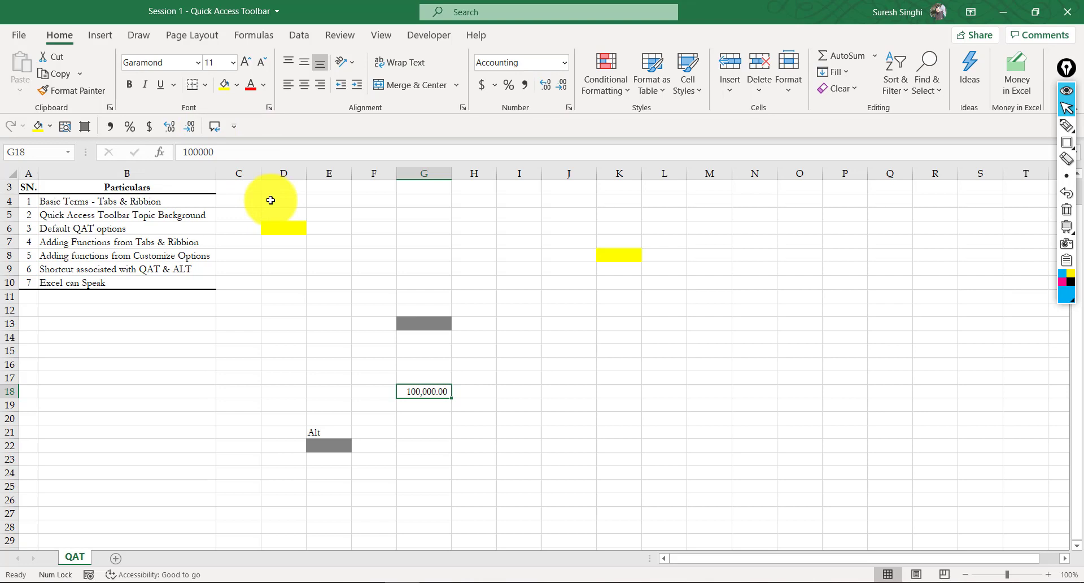
# Toggle Speak Cells on Enter and enter Welcome Students in cell J16
pyautogui.click(215, 129)
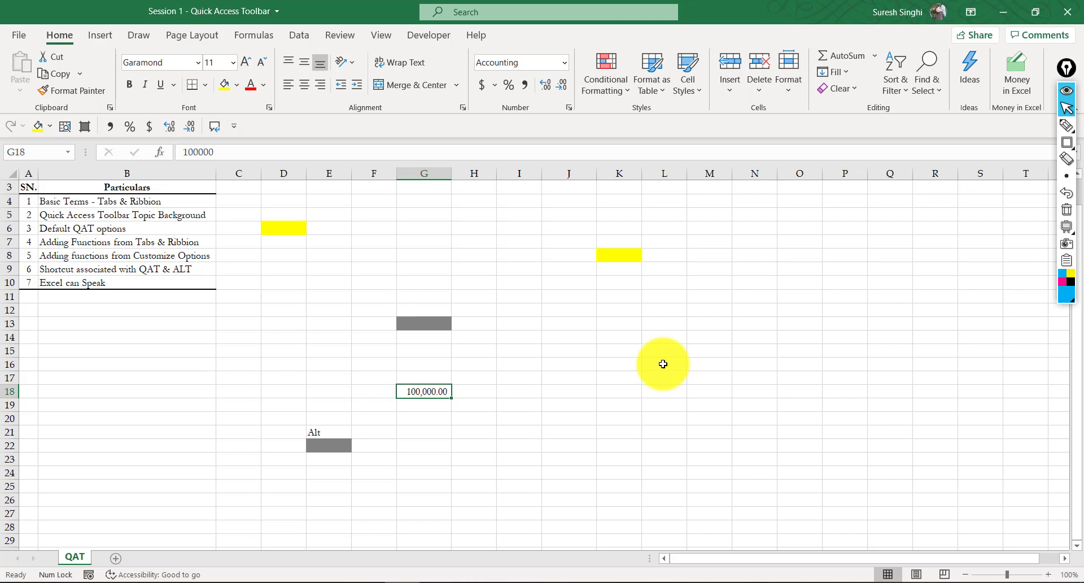
pyautogui.click(546, 364)
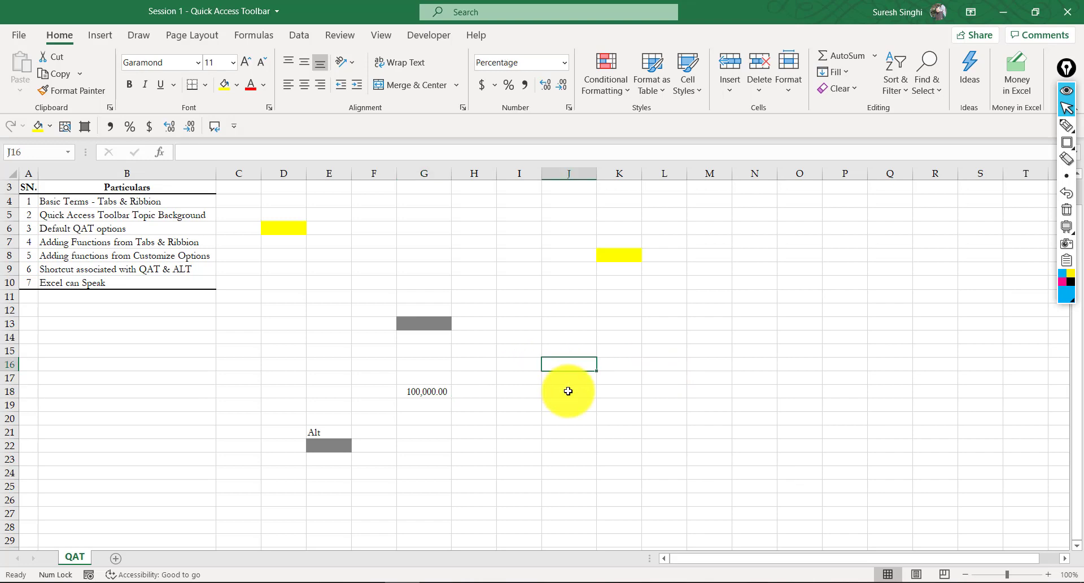
pyautogui.write('Welcome ')
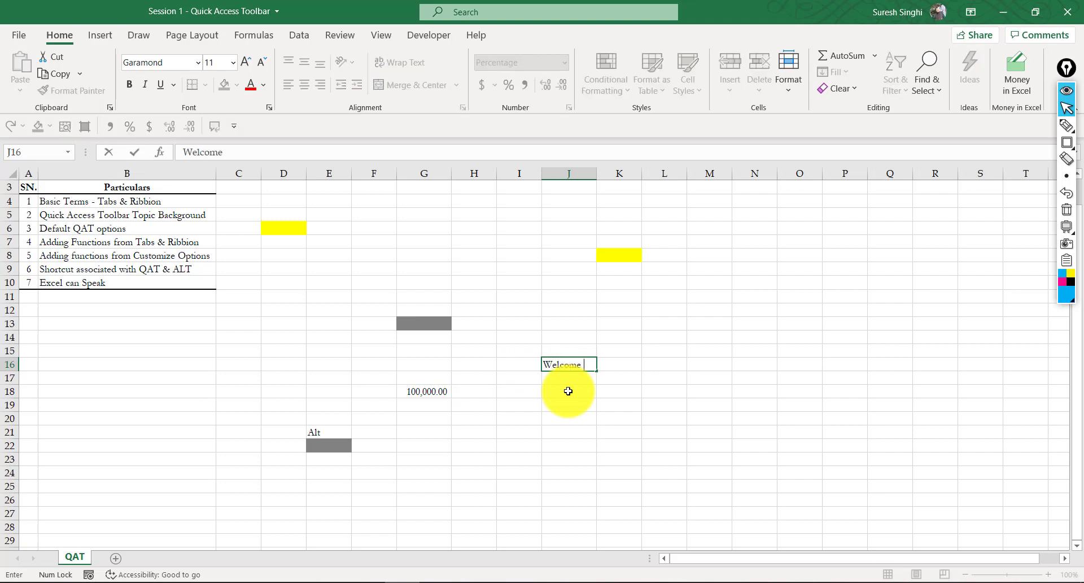
pyautogui.write('Students')
pyautogui.press('Return')
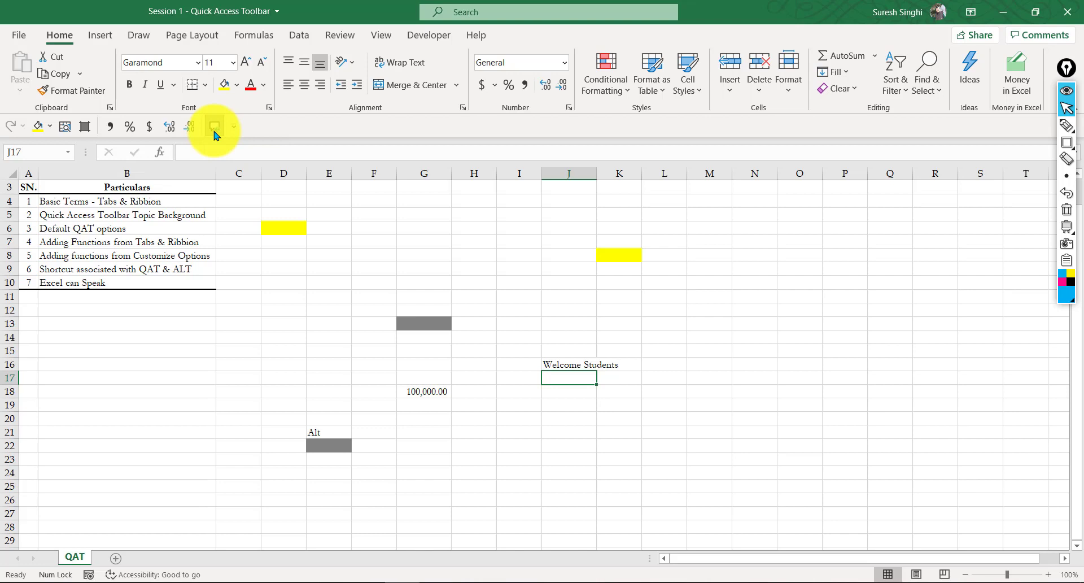
pyautogui.press('Up')
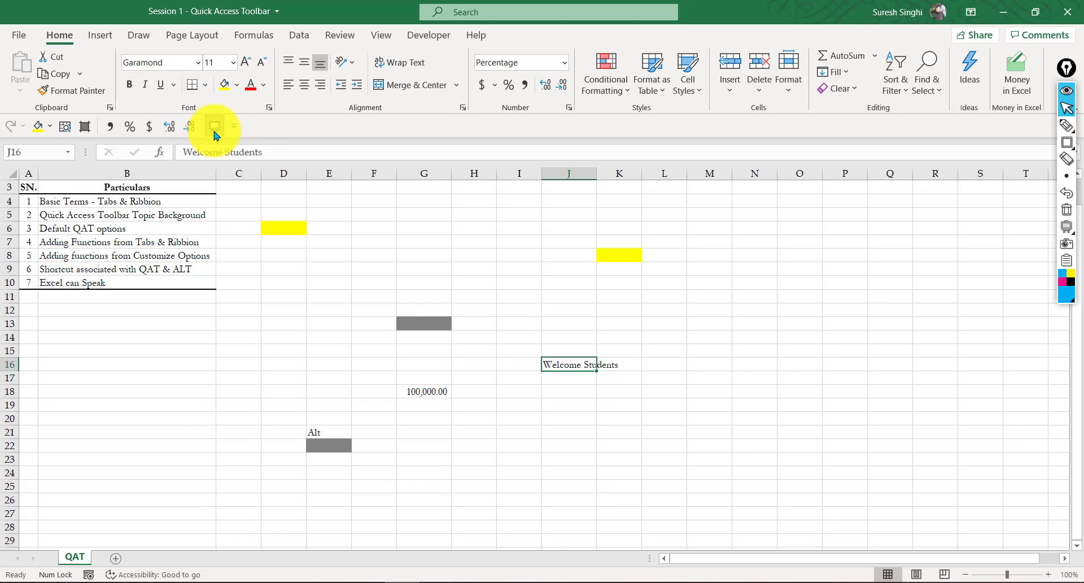
pyautogui.press('Down')
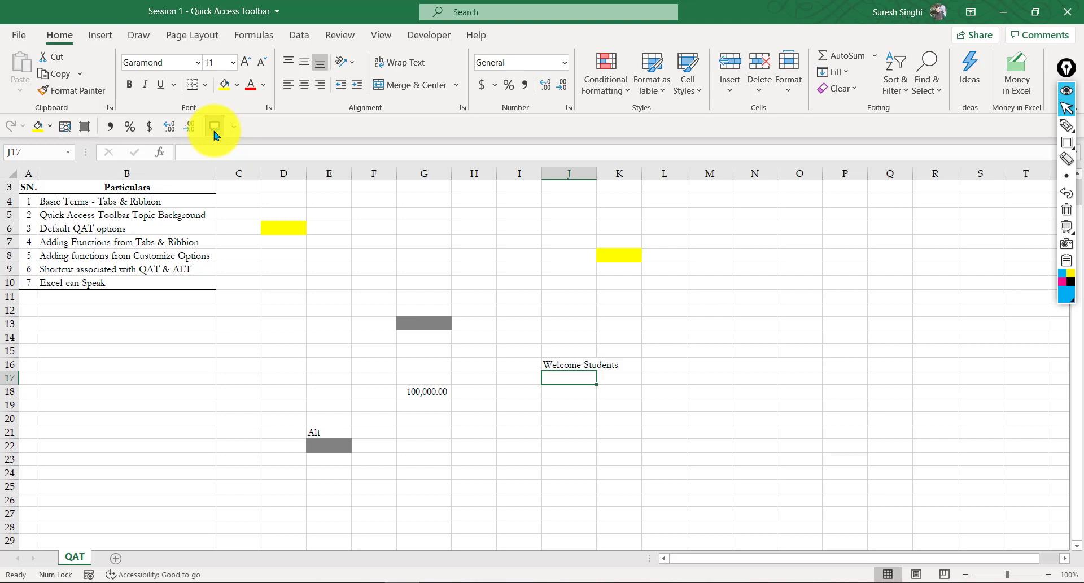
# Turn on Speak Cells on Enter and move from cell B11 up to cell B8 in the Particulars list
pyautogui.click(215, 126)
pyautogui.click(91, 296)
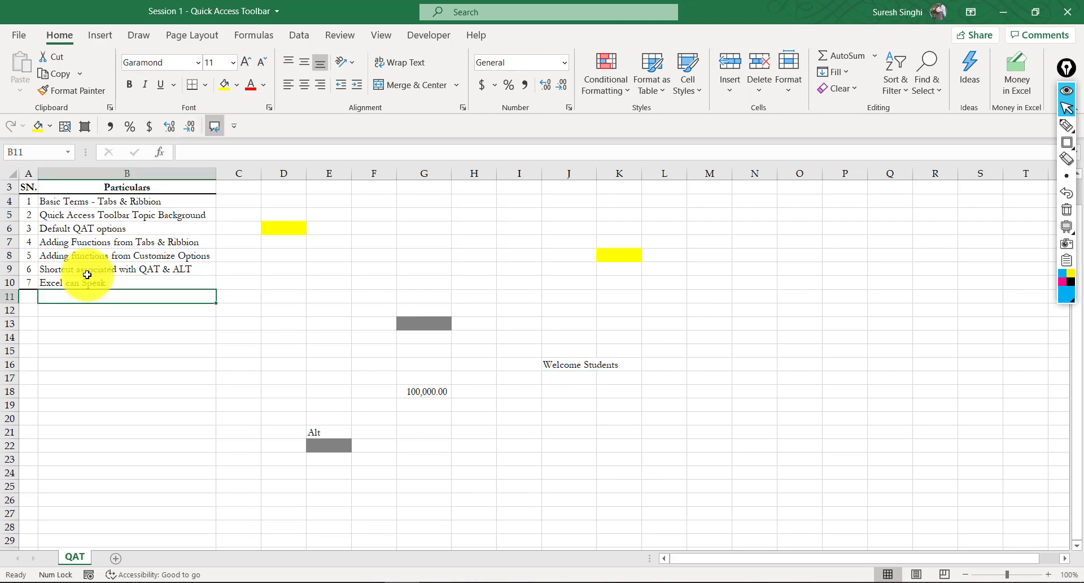
pyautogui.rightClick(217, 127)
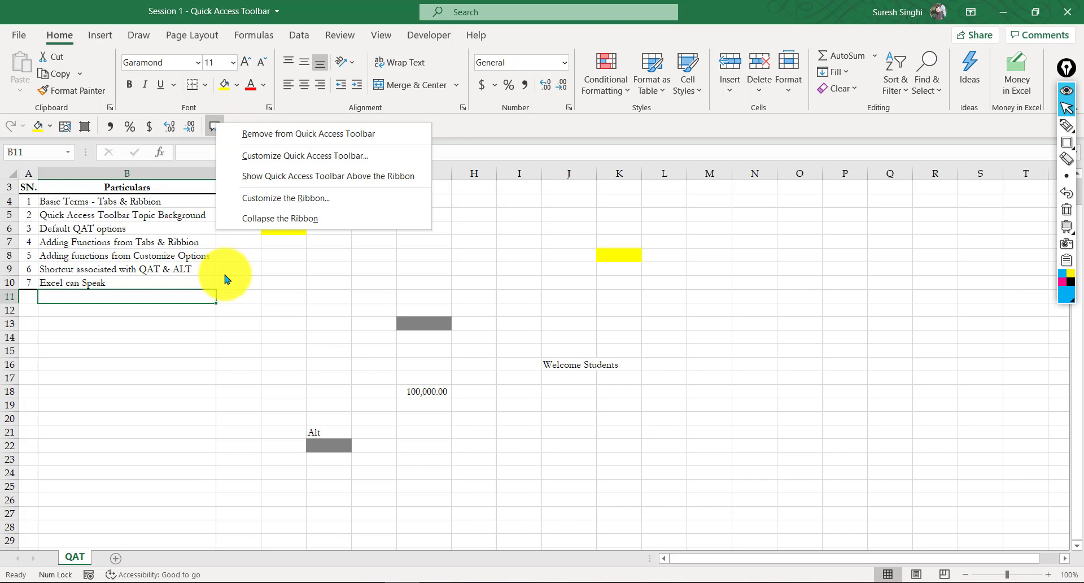
pyautogui.press('Escape')
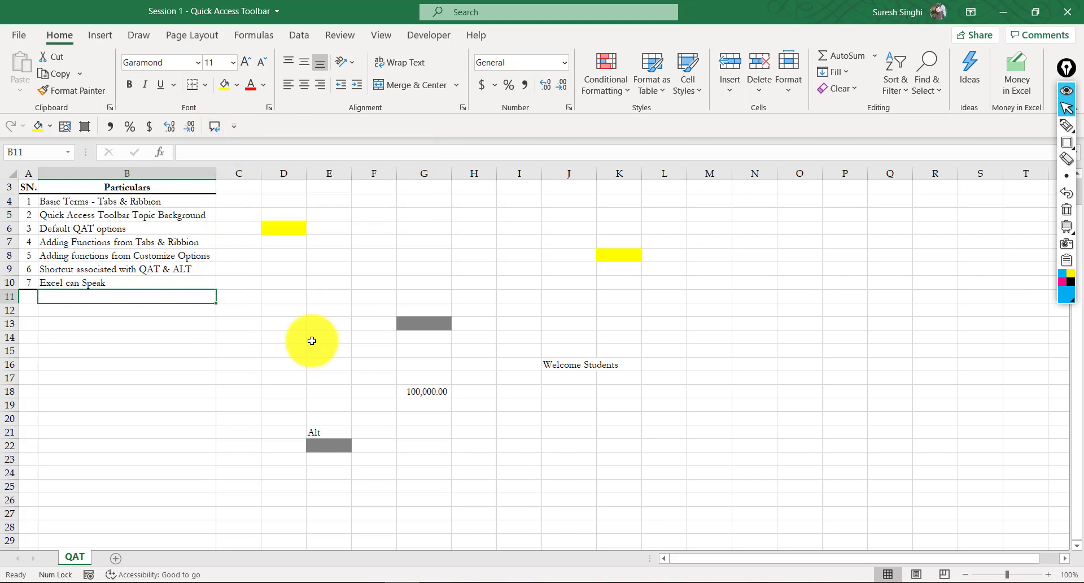
pyautogui.press('Up')
pyautogui.press('Up')
pyautogui.press('Up')
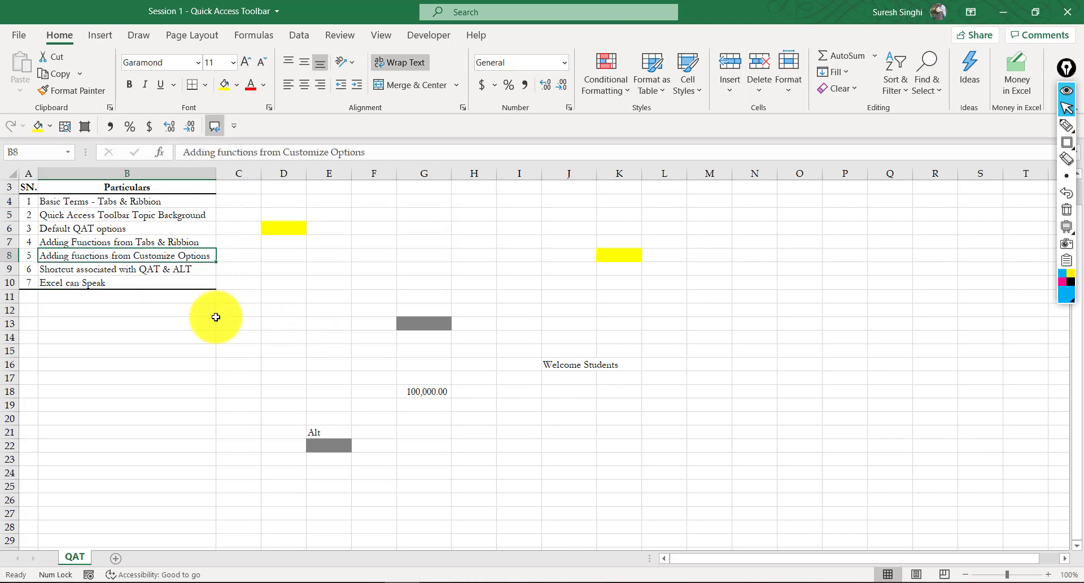